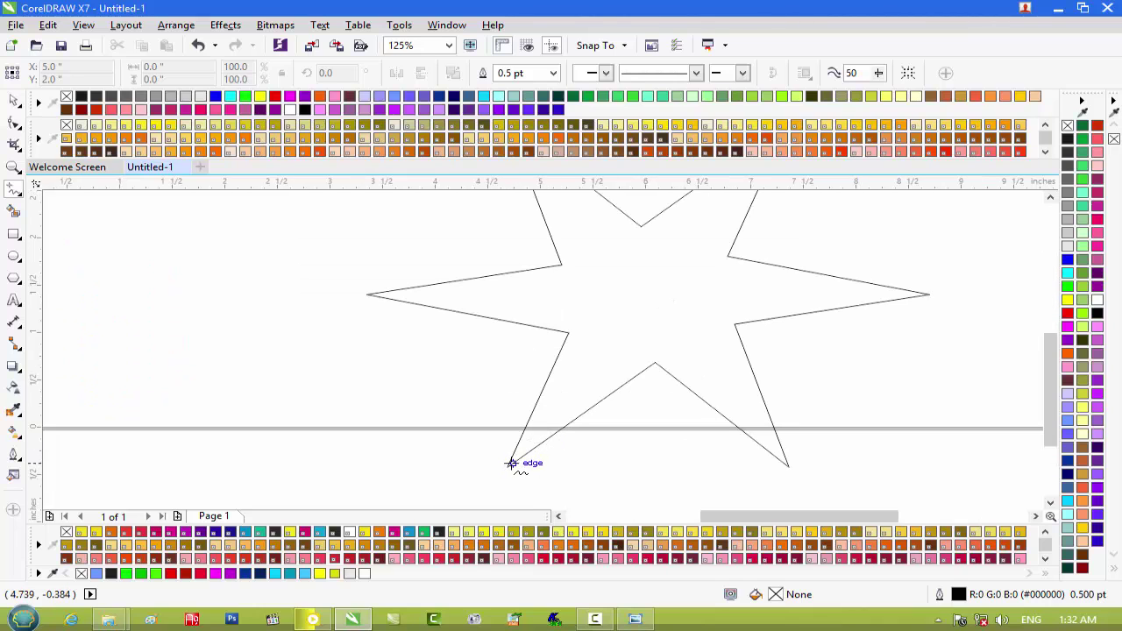
# Draw three straight lines across the star, each joining a pair of opposite outer tips through the center.
pyautogui.moveTo(514, 458)
pyautogui.mouseDown()
pyautogui.moveTo(744, 187)
pyautogui.moveTo(739, 220)
pyautogui.moveTo(791, 190)
pyautogui.moveTo(789, 235)
pyautogui.mouseUp()
pyautogui.moveTo(511, 238)
pyautogui.mouseDown()
pyautogui.moveTo(746, 499)
pyautogui.moveTo(746, 514)
pyautogui.moveTo(751, 474)
pyautogui.moveTo(802, 499)
pyautogui.moveTo(789, 461)
pyautogui.mouseUp()
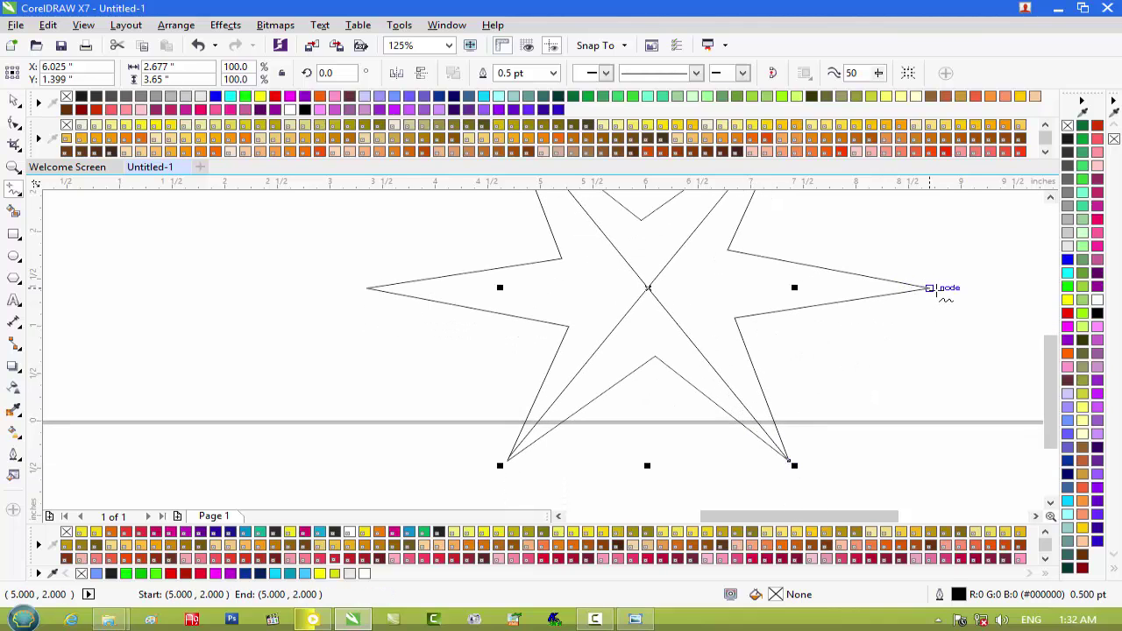
pyautogui.moveTo(930, 287); pyautogui.dragTo(375, 288)
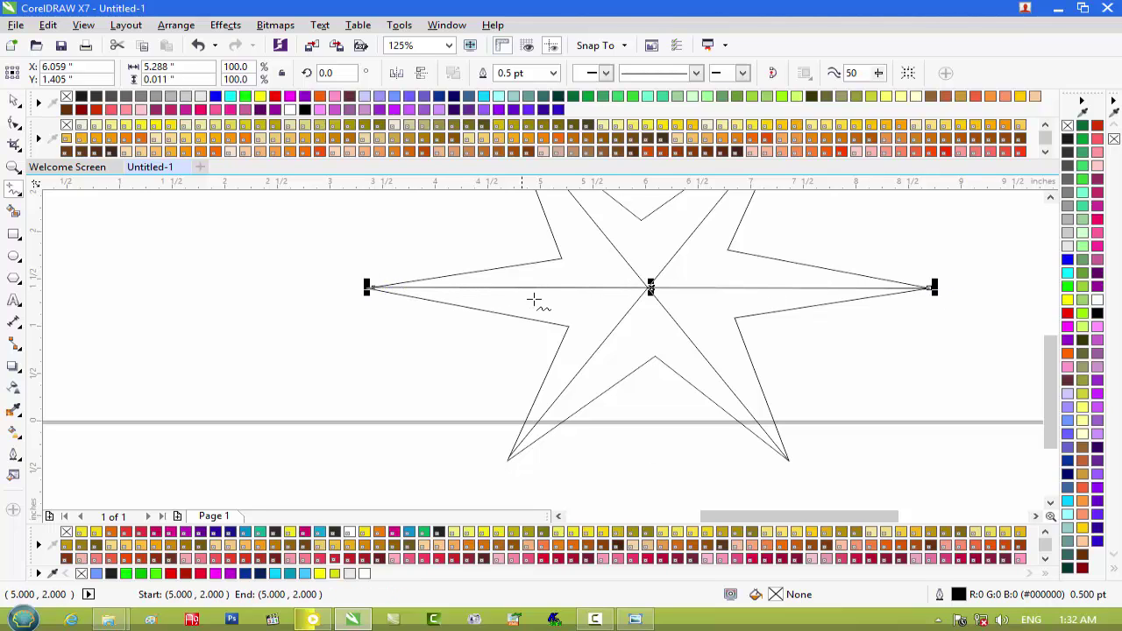
# Draw a straight line from each of the star's six inner corners to its center point.
pyautogui.moveTo(568, 327); pyautogui.dragTo(648, 286)
pyautogui.moveTo(561, 257); pyautogui.dragTo(651, 289)
pyautogui.moveTo(642, 215); pyautogui.dragTo(648, 288)
pyautogui.moveTo(726, 251); pyautogui.dragTo(647, 288)
pyautogui.moveTo(735, 318); pyautogui.dragTo(646, 285)
pyautogui.moveTo(656, 357); pyautogui.dragTo(645, 285)
pyautogui.scroll(-2, 688, 320)
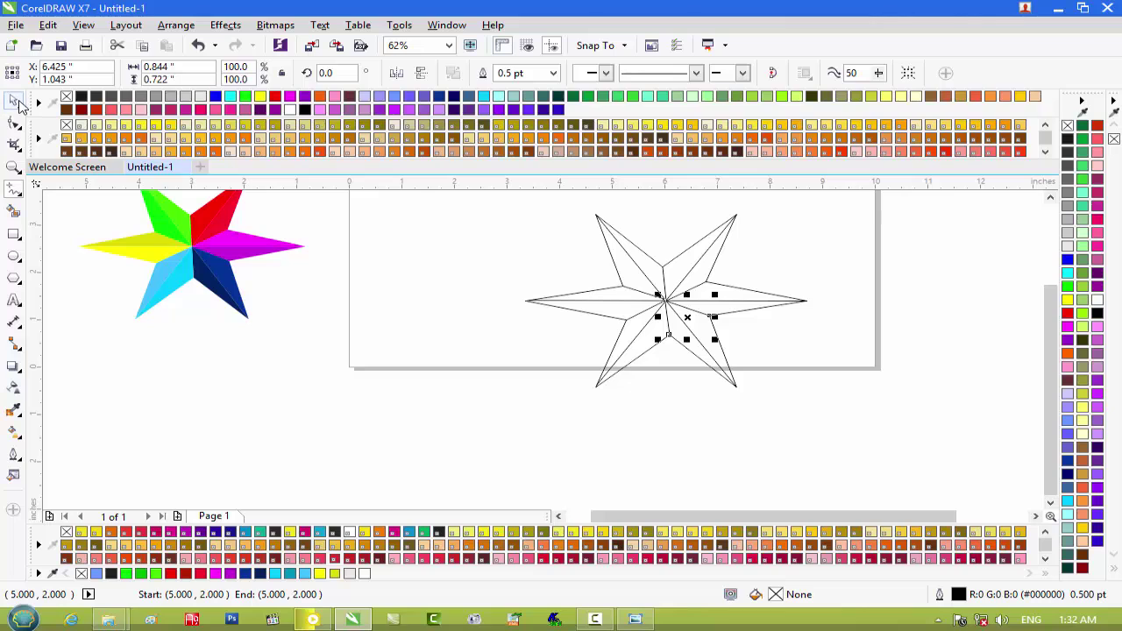
# Smart Fill all twelve facets of the star with the light blue color #6699FF.
pyautogui.click(16, 102)
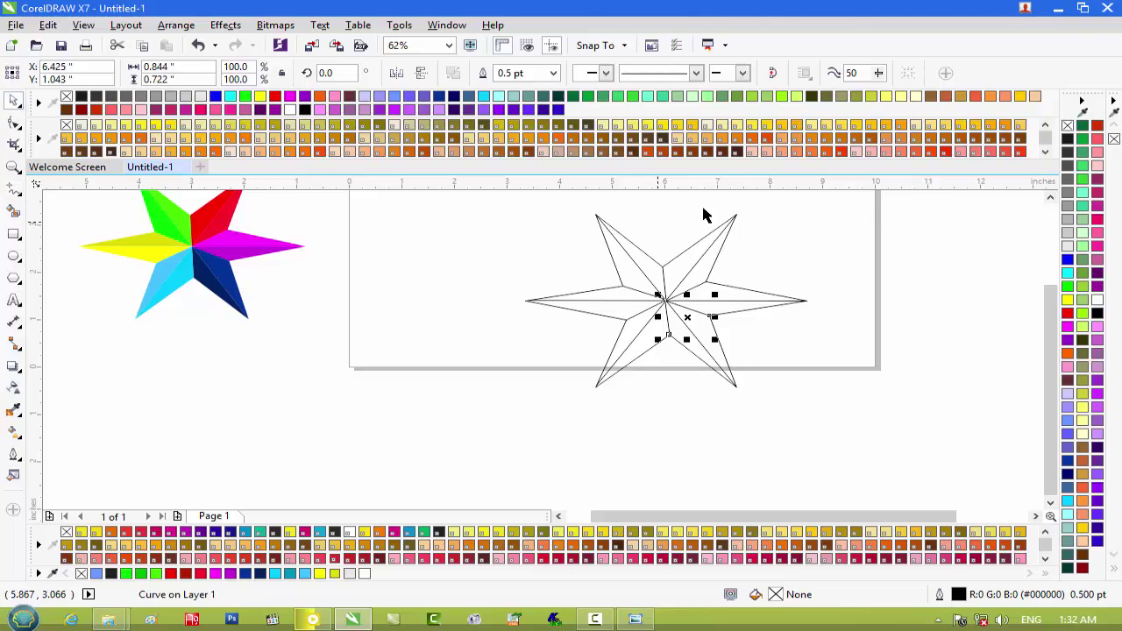
pyautogui.click(14, 213)
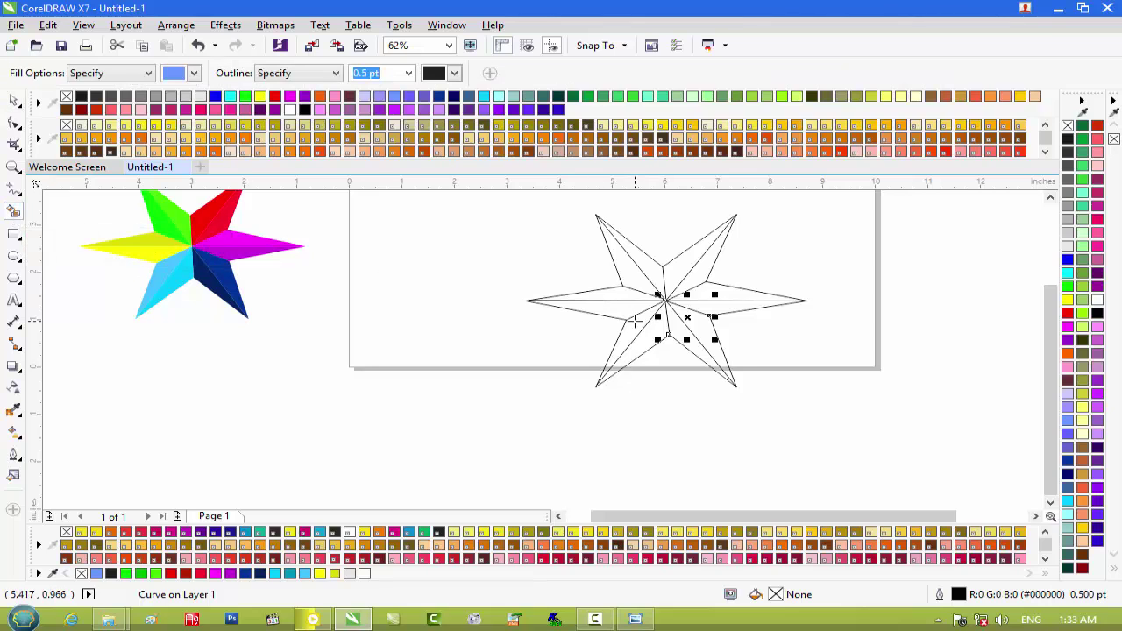
pyautogui.click(619, 309)
pyautogui.click(620, 290)
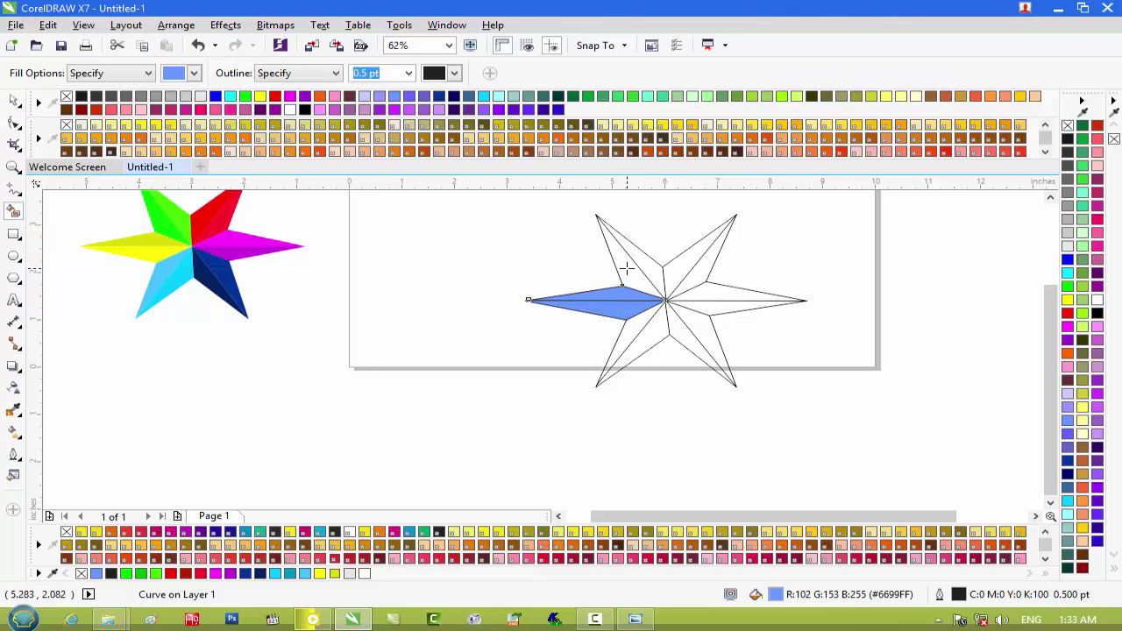
pyautogui.click(627, 267)
pyautogui.click(646, 260)
pyautogui.click(684, 261)
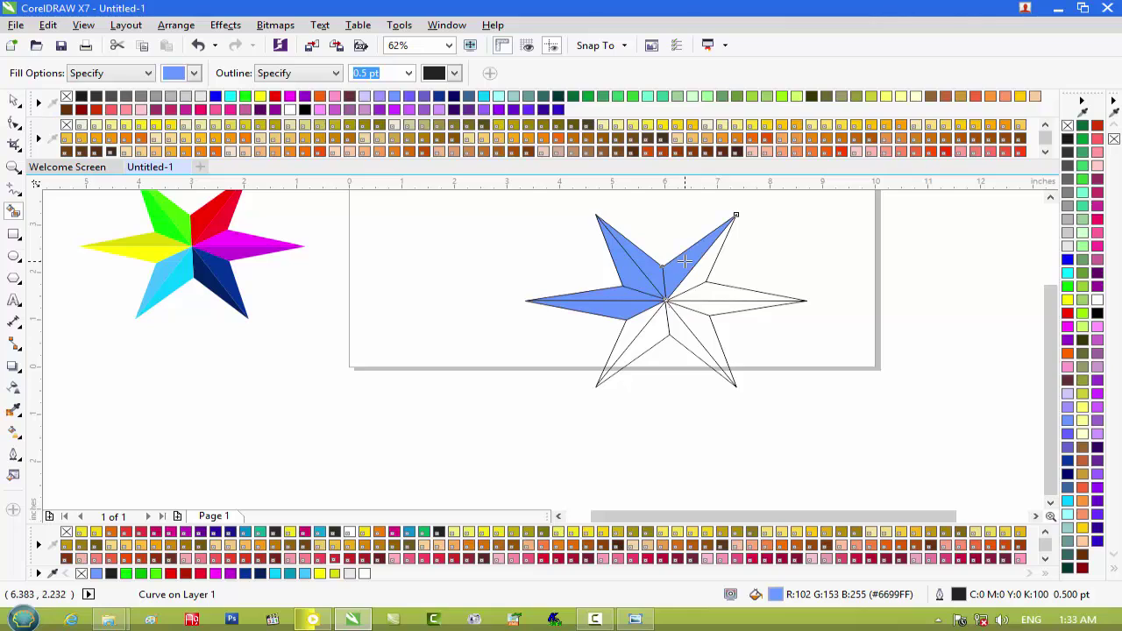
pyautogui.click(702, 278)
pyautogui.click(704, 295)
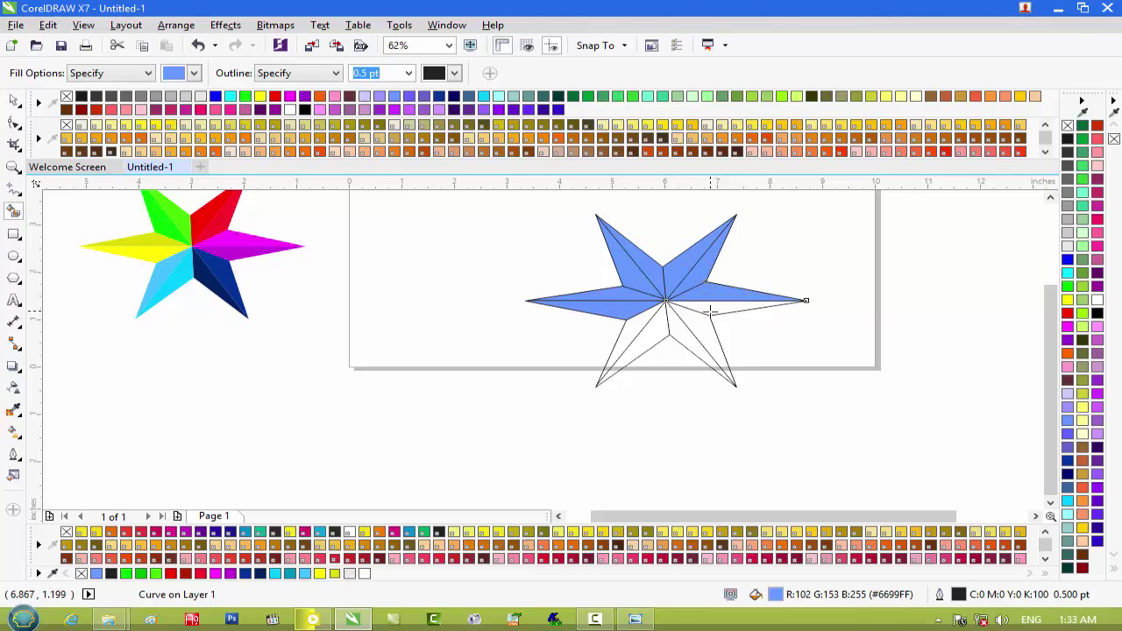
pyautogui.click(709, 311)
pyautogui.click(703, 333)
pyautogui.click(692, 351)
pyautogui.click(651, 338)
pyautogui.click(640, 331)
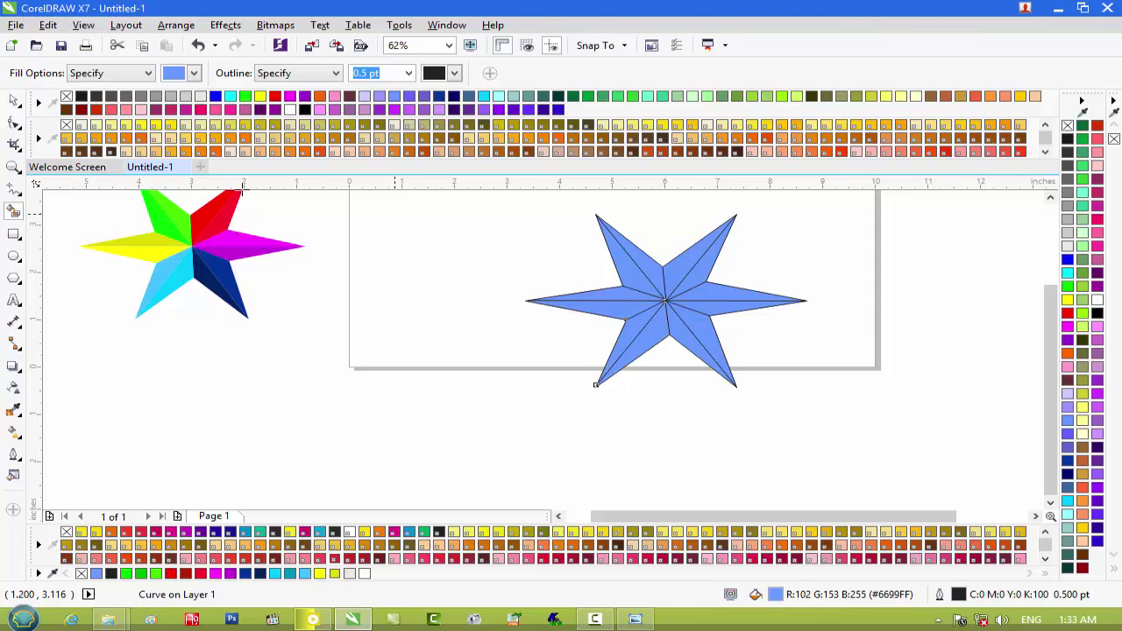
# Fill the lower half of the star's left arm with cyan (#00FFFF).
pyautogui.click(14, 101)
pyautogui.scroll(3, 545, 279)
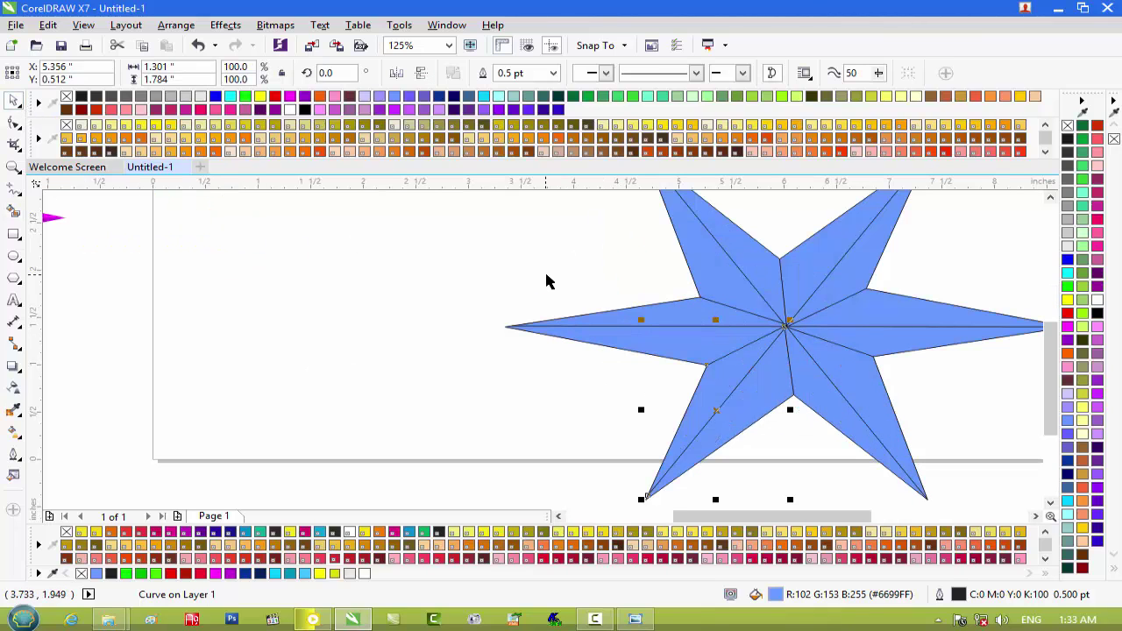
pyautogui.click(689, 353)
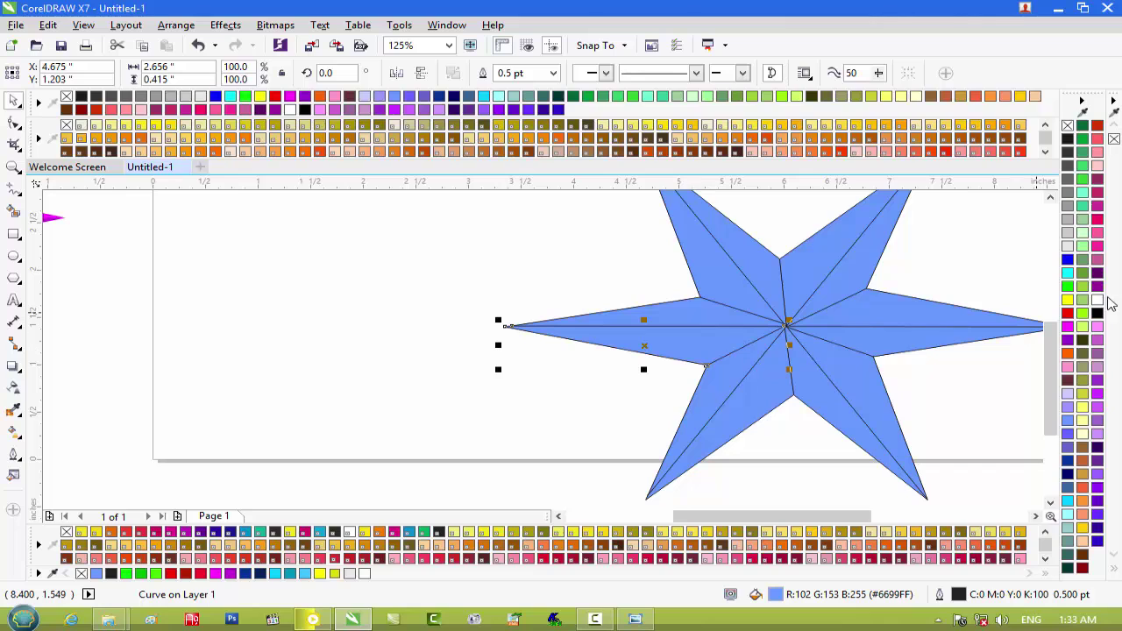
pyautogui.click(1068, 273)
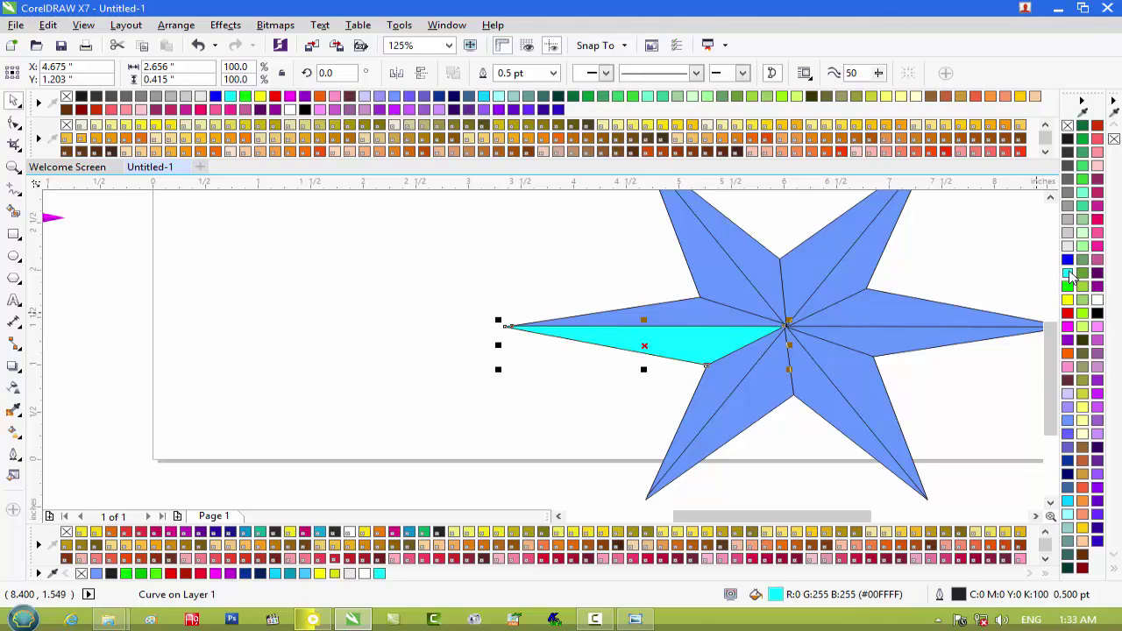
# Fill the upper half of the left arm with a darker teal shade of cyan.
pyautogui.click(712, 322)
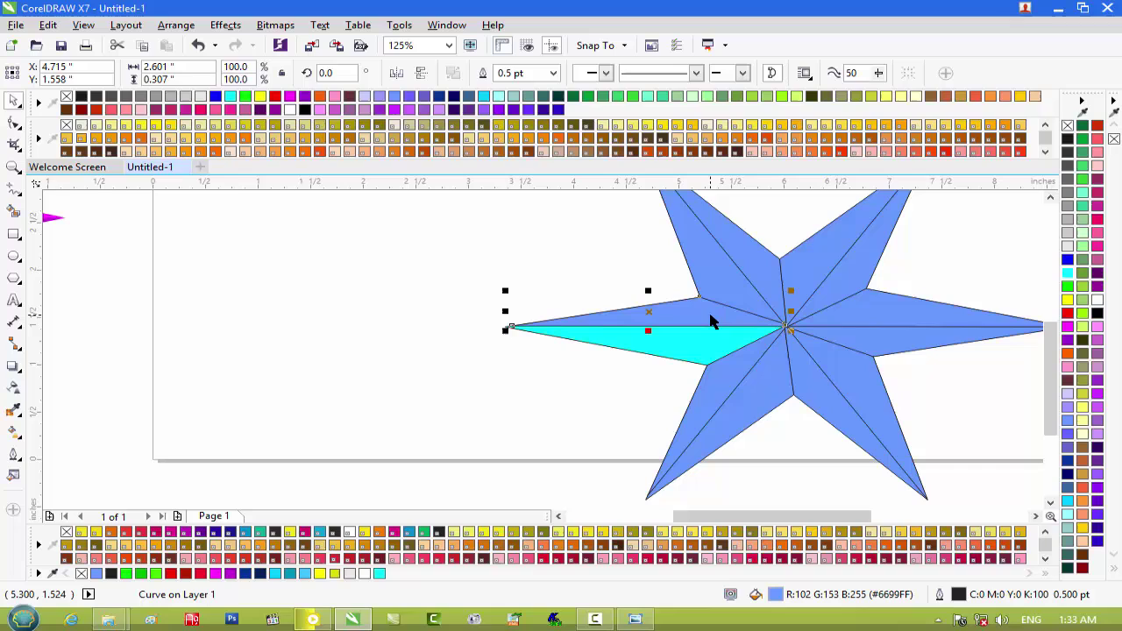
pyautogui.click(1068, 278)
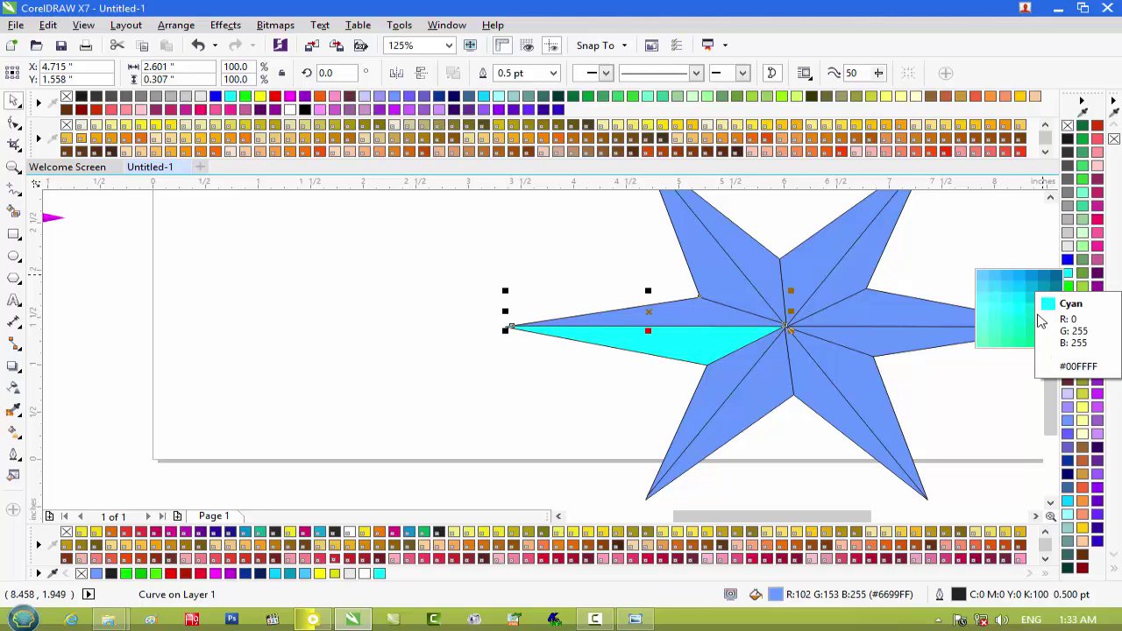
pyautogui.click(1006, 334)
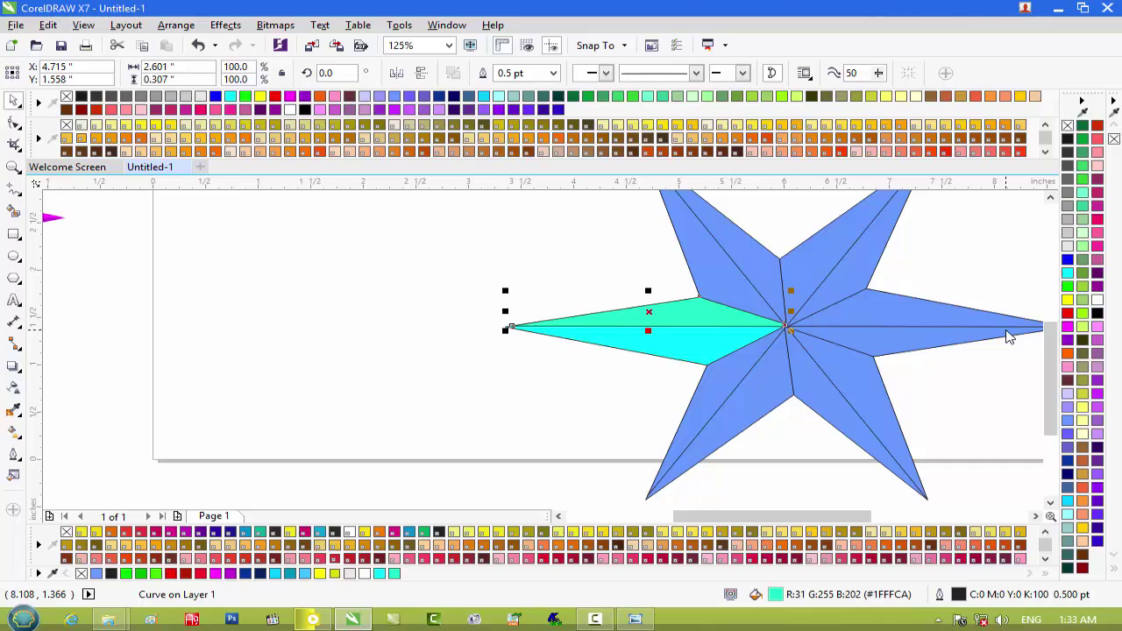
pyautogui.click(1070, 279)
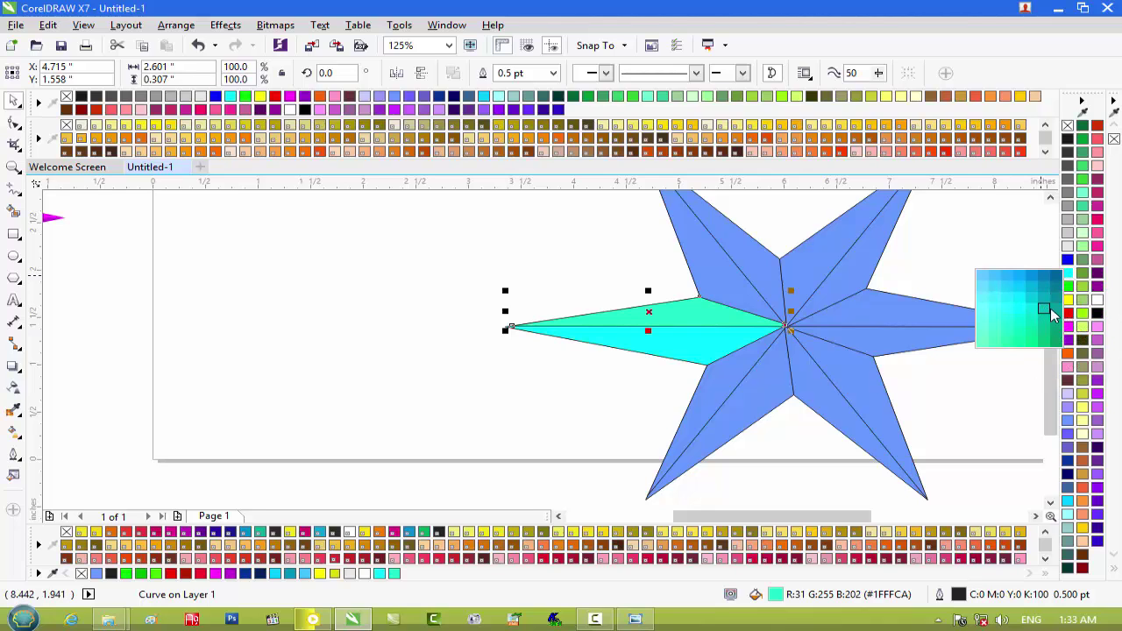
pyautogui.click(1045, 310)
# Fill the upper-left arm's left half with green and its right half with a darker shade of green.
pyautogui.click(722, 277)
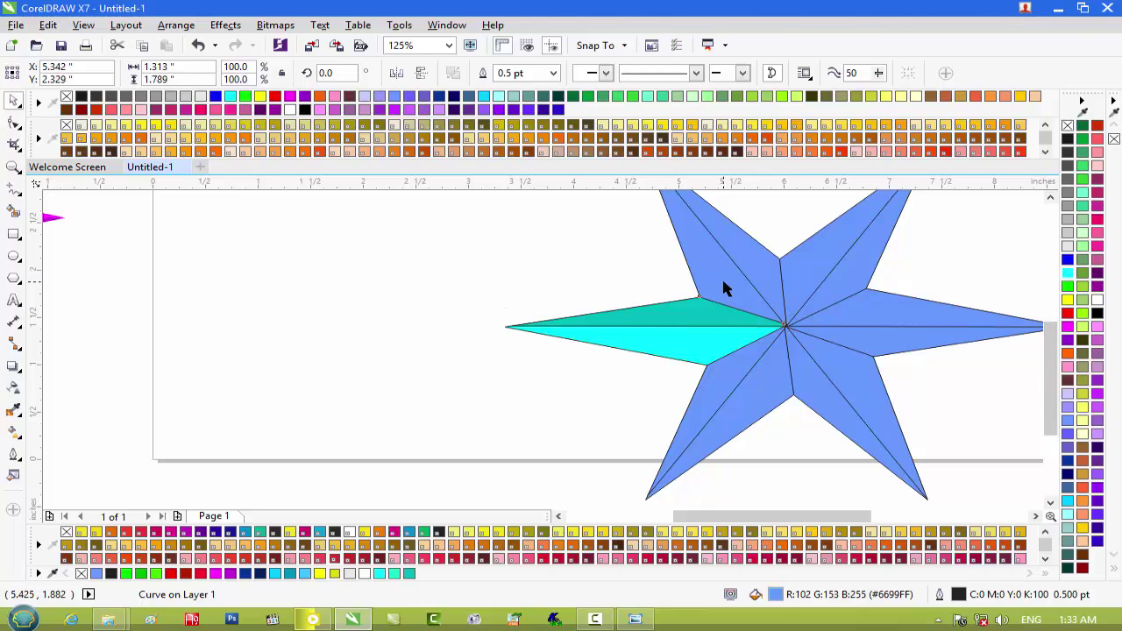
pyautogui.click(1067, 287)
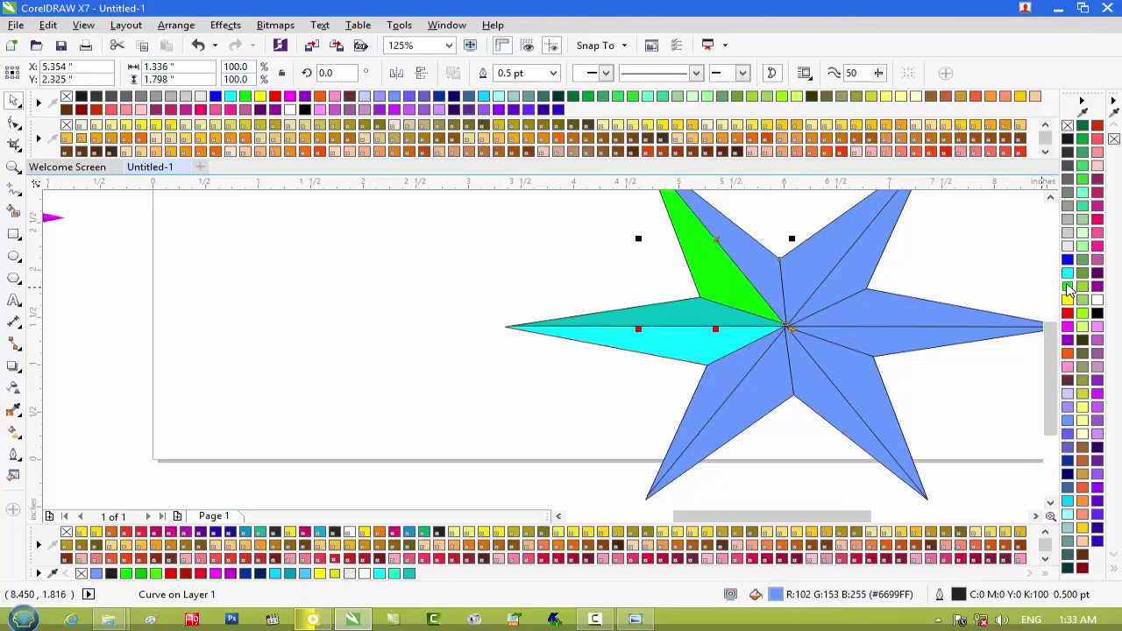
pyautogui.click(1067, 286)
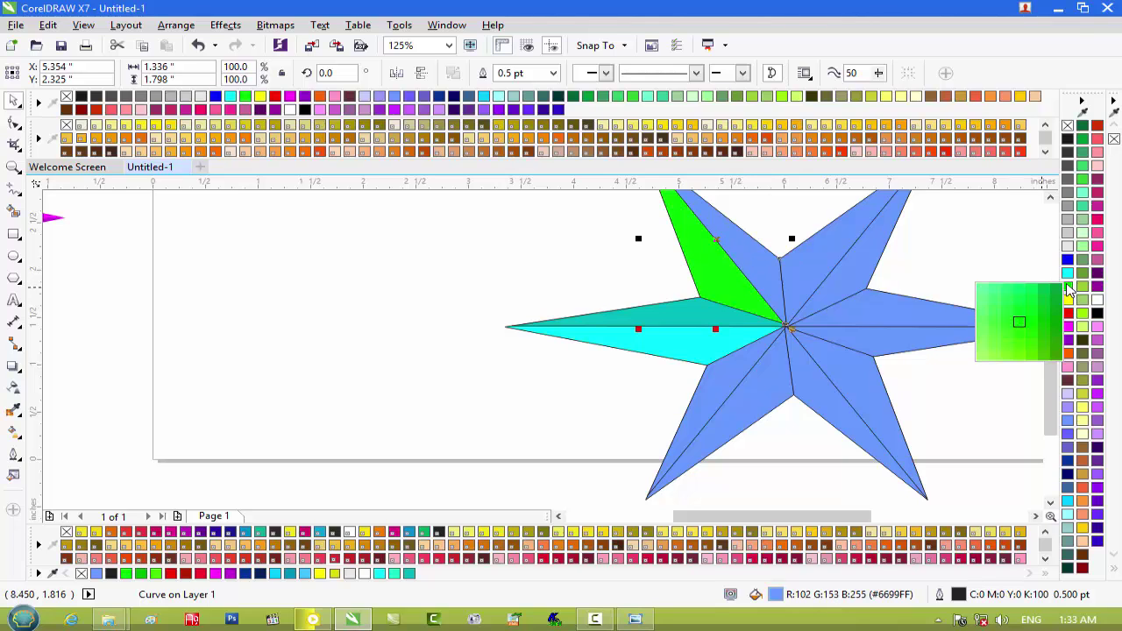
pyautogui.click(1055, 326)
# Fill the upper-right arm's left half with yellow (#FFFF00) and its right half with a soft golden-yellow shade.
pyautogui.click(815, 254)
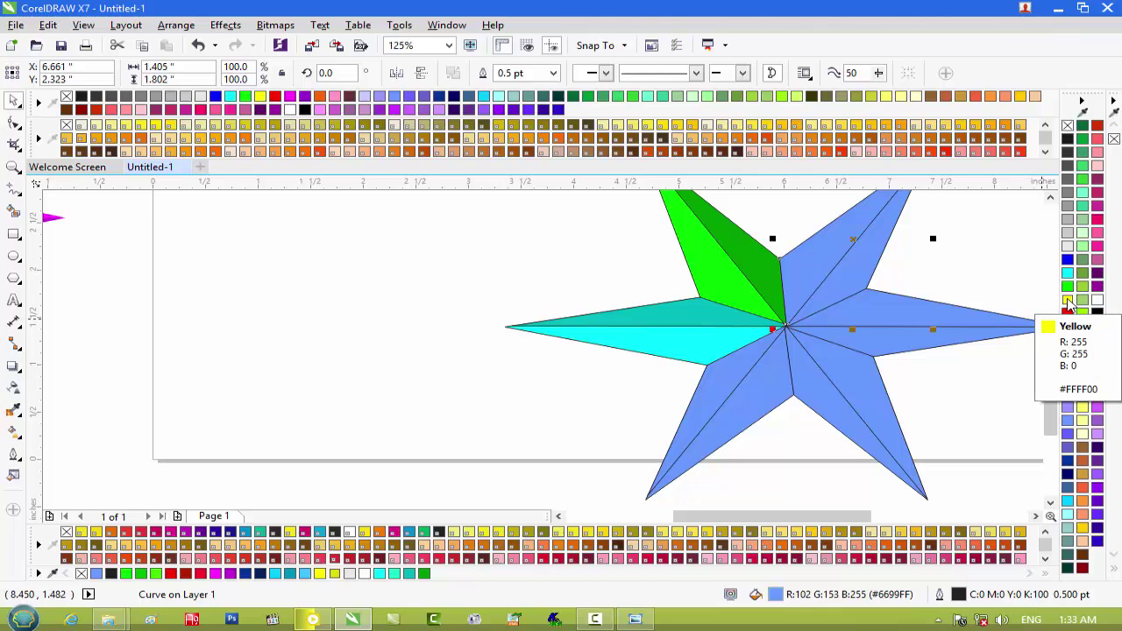
pyautogui.click(1067, 301)
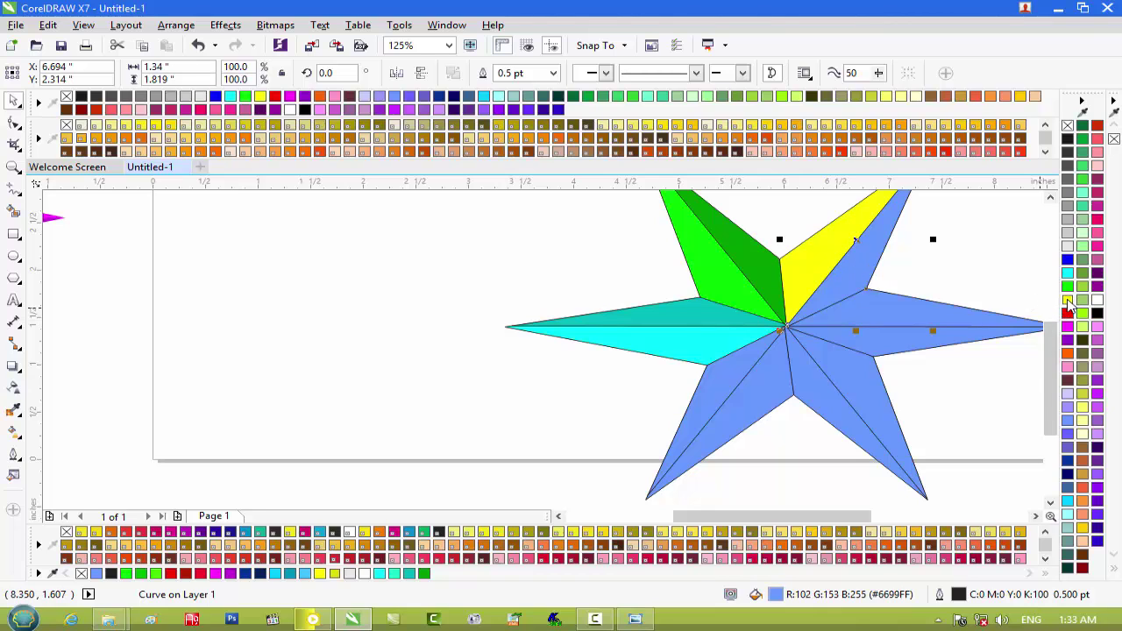
pyautogui.click(1068, 301)
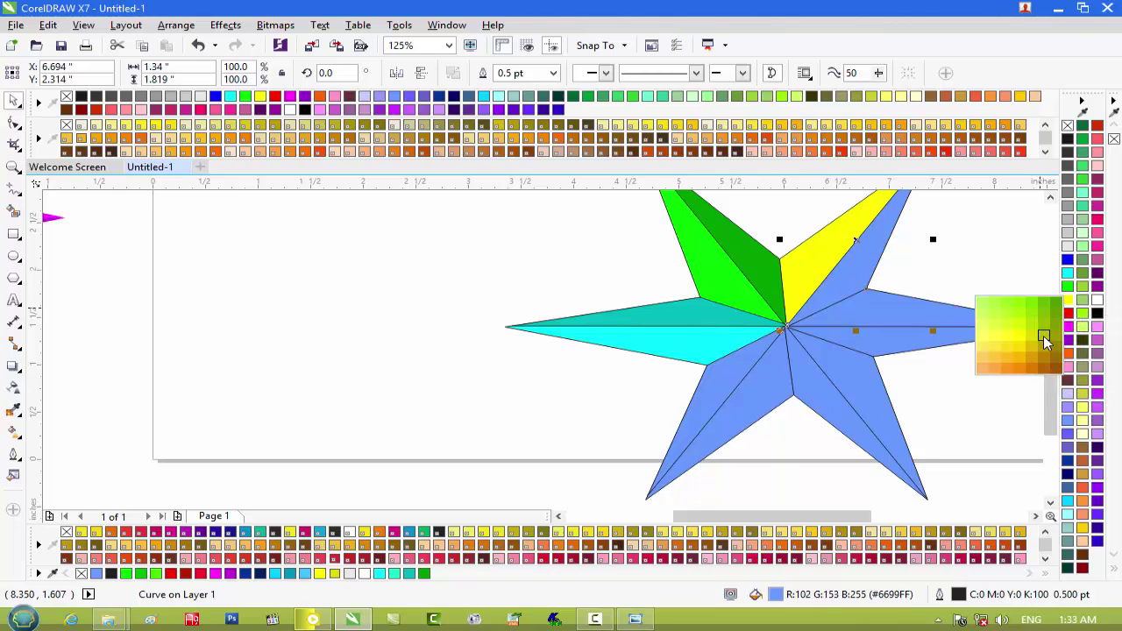
pyautogui.moveTo(1043, 340); pyautogui.dragTo(1043, 342)
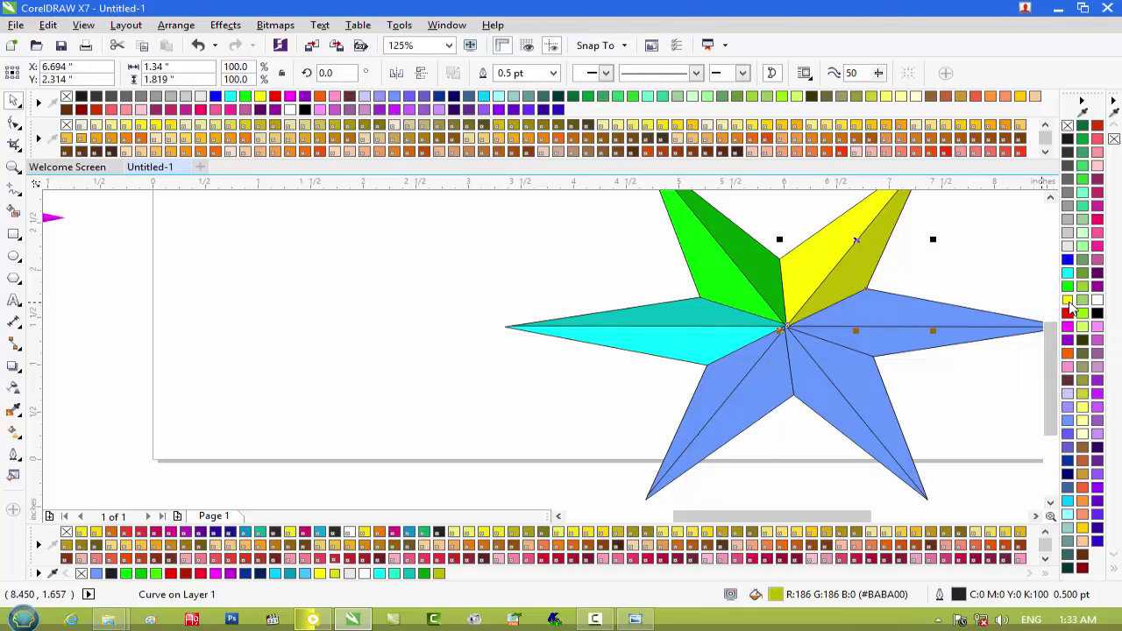
pyautogui.click(1070, 307)
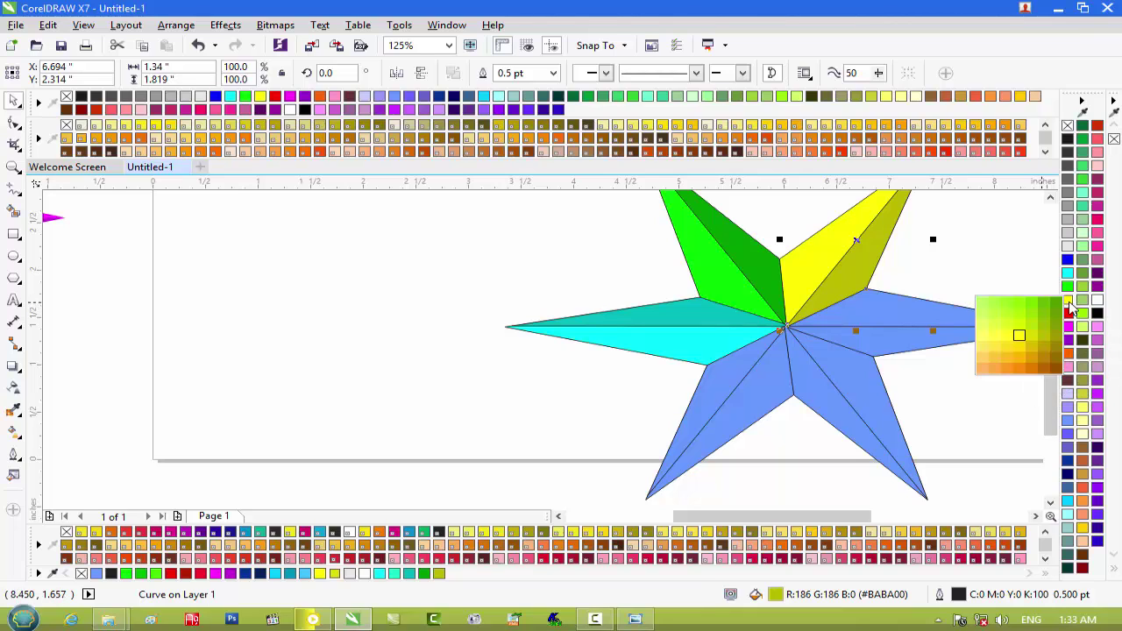
pyautogui.click(996, 350)
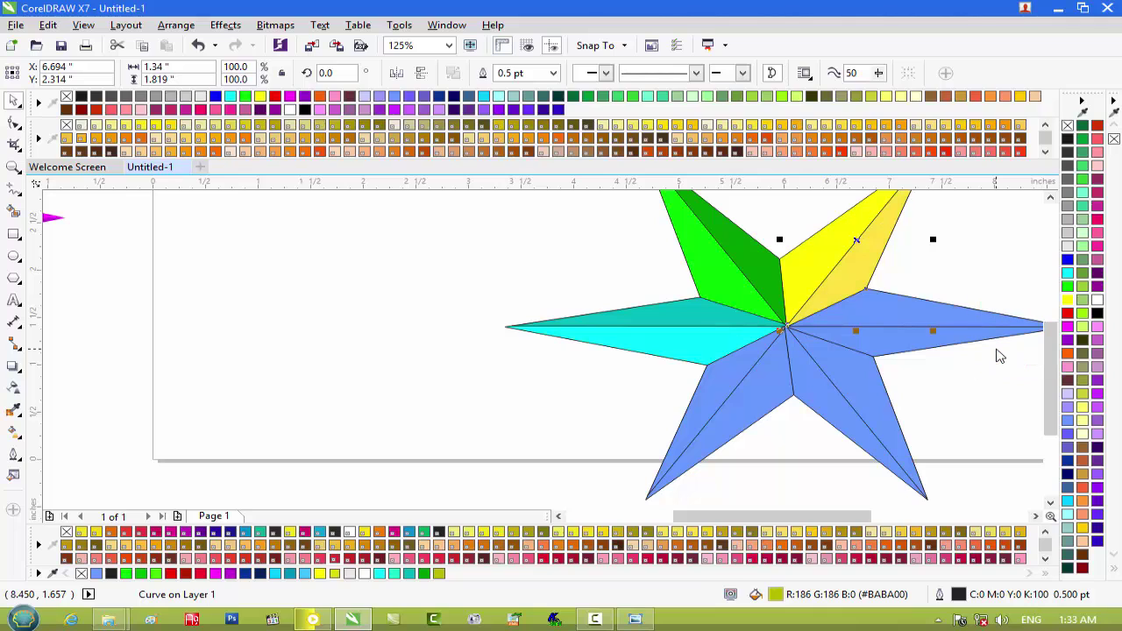
# Fill the right arm's upper half with red and its lower half with the dark red shade #BA0000.
pyautogui.click(891, 315)
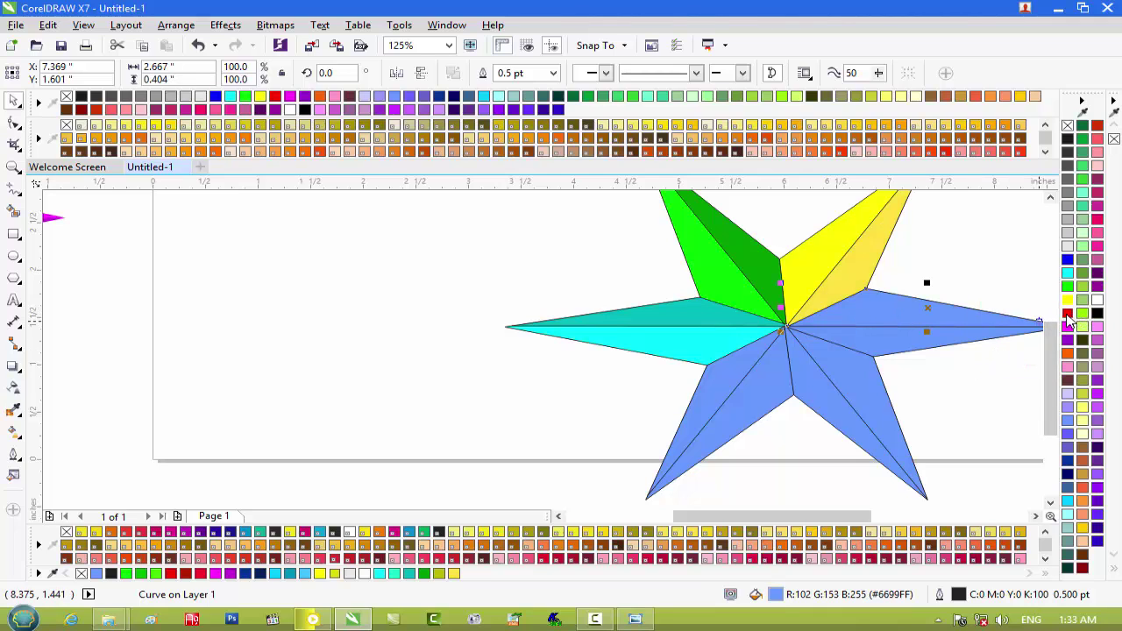
pyautogui.click(1067, 313)
pyautogui.click(908, 345)
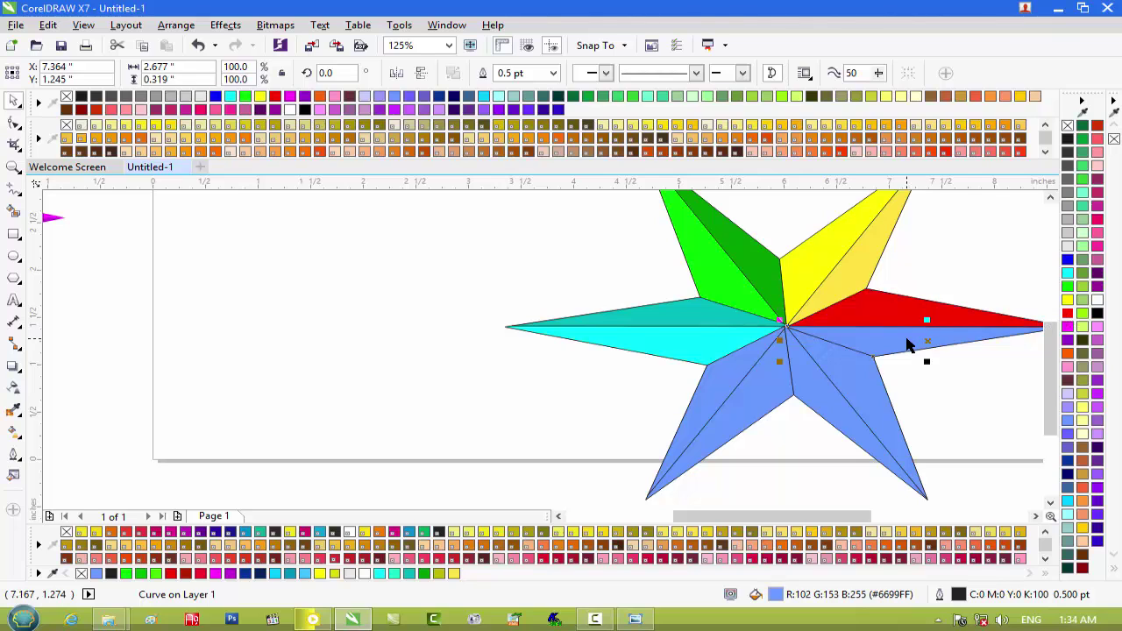
pyautogui.click(1068, 319)
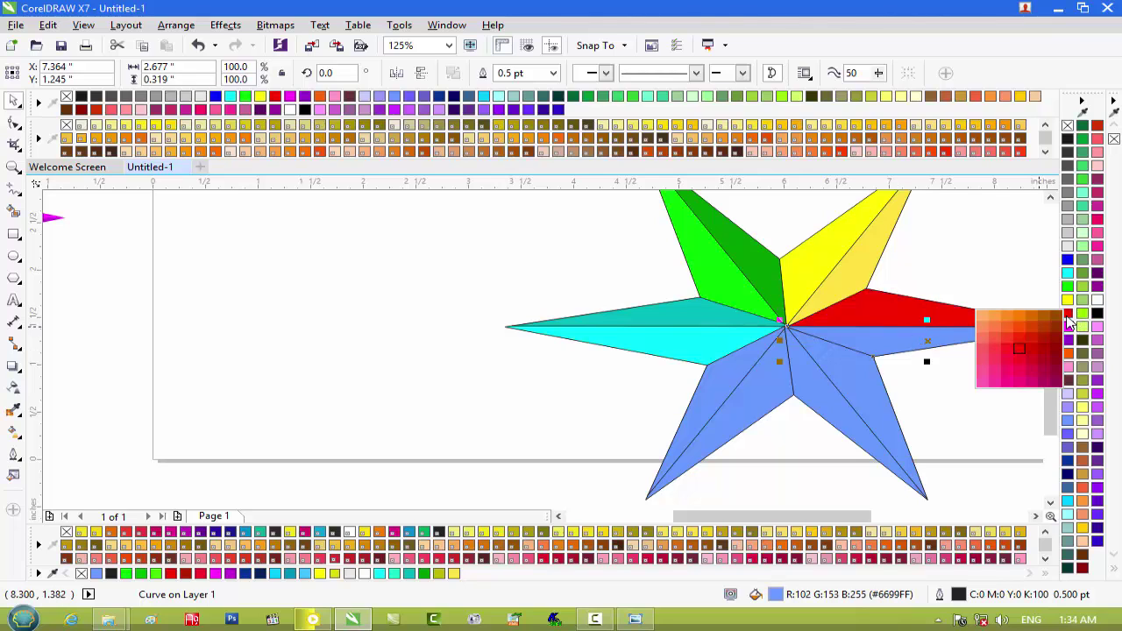
pyautogui.click(1044, 349)
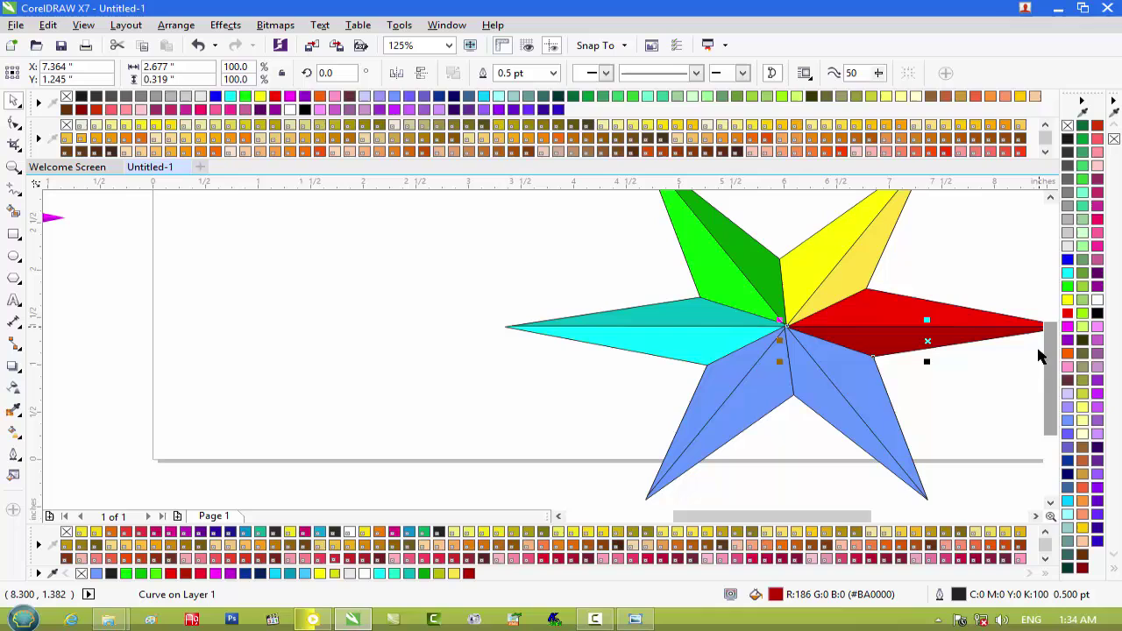
# Fill the lower-right arm's right half with magenta (#FF00FF) and its left half with the darker shade #BA00BA.
pyautogui.click(862, 388)
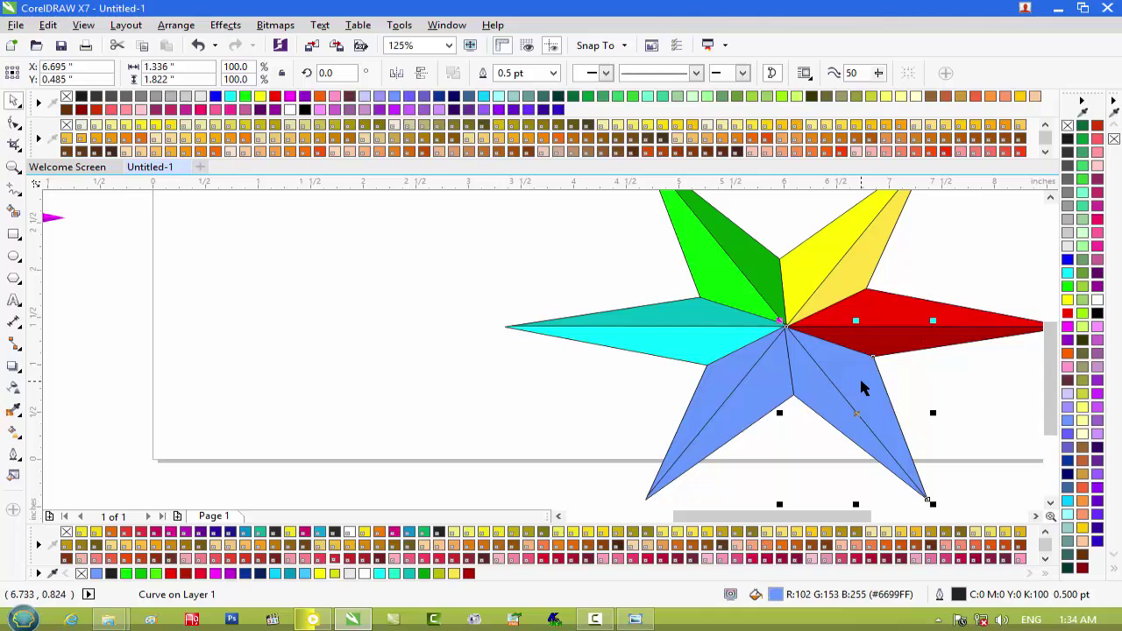
pyautogui.click(1068, 327)
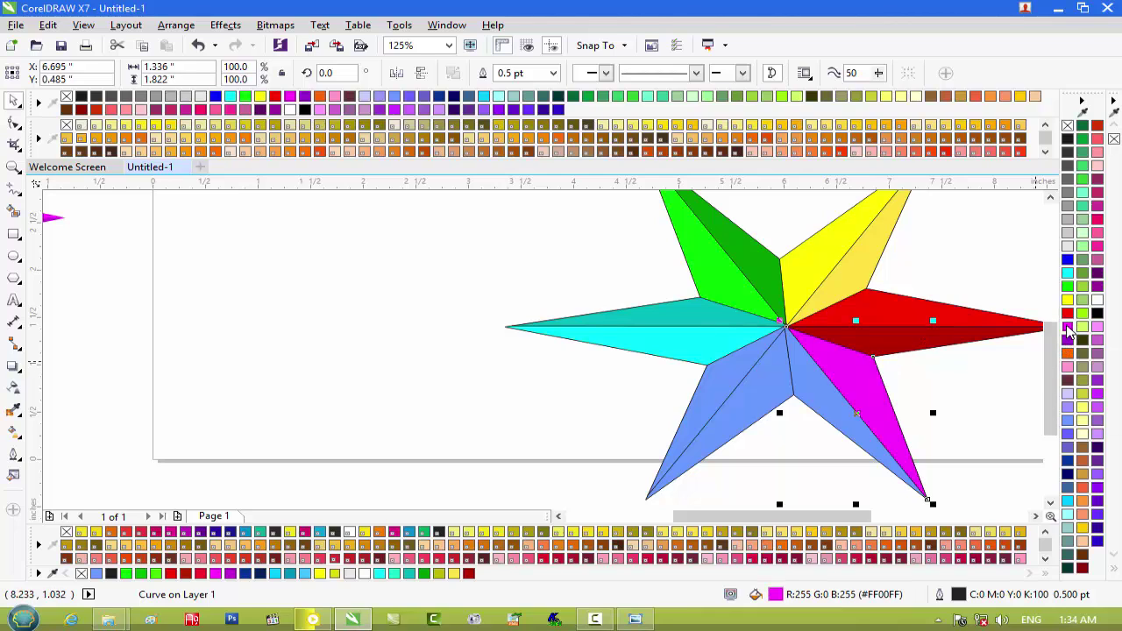
pyautogui.click(817, 404)
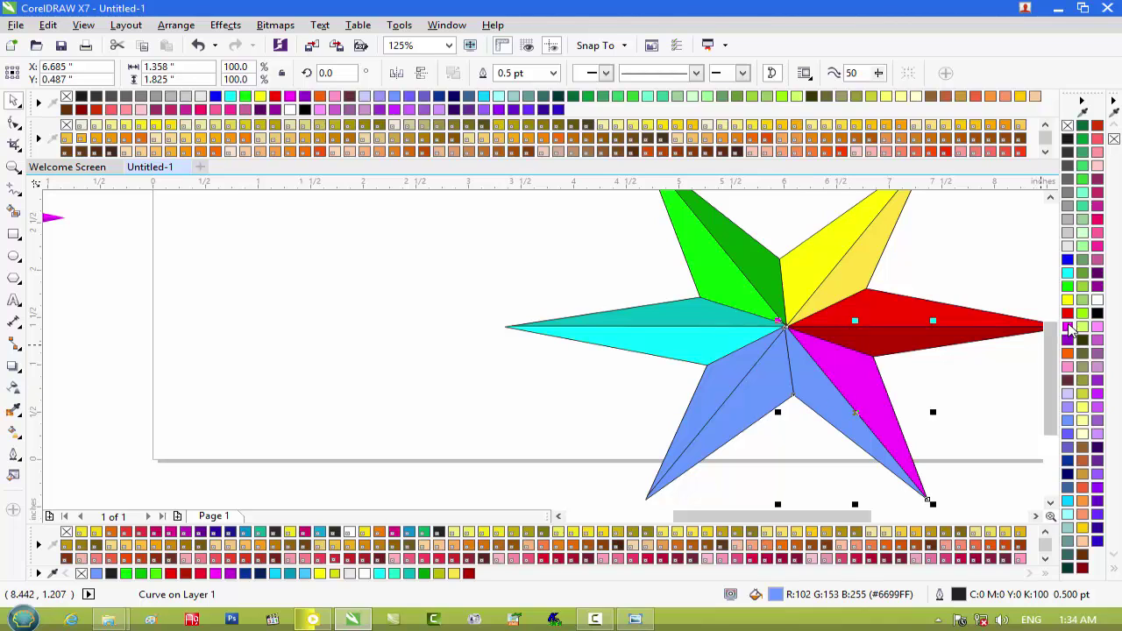
pyautogui.click(1067, 327)
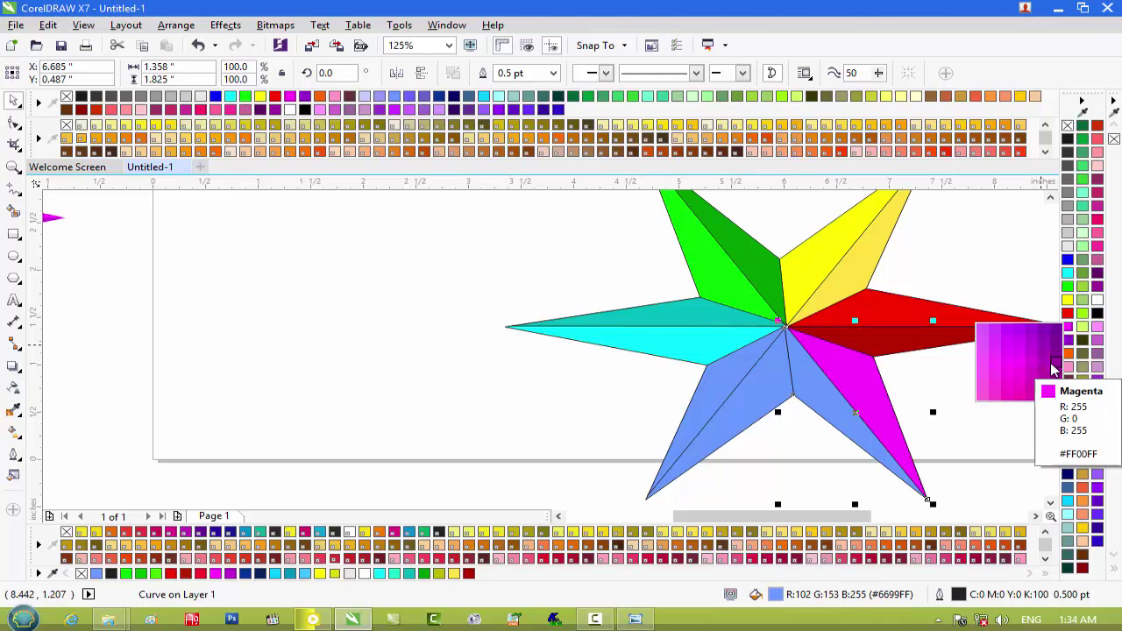
pyautogui.click(1047, 367)
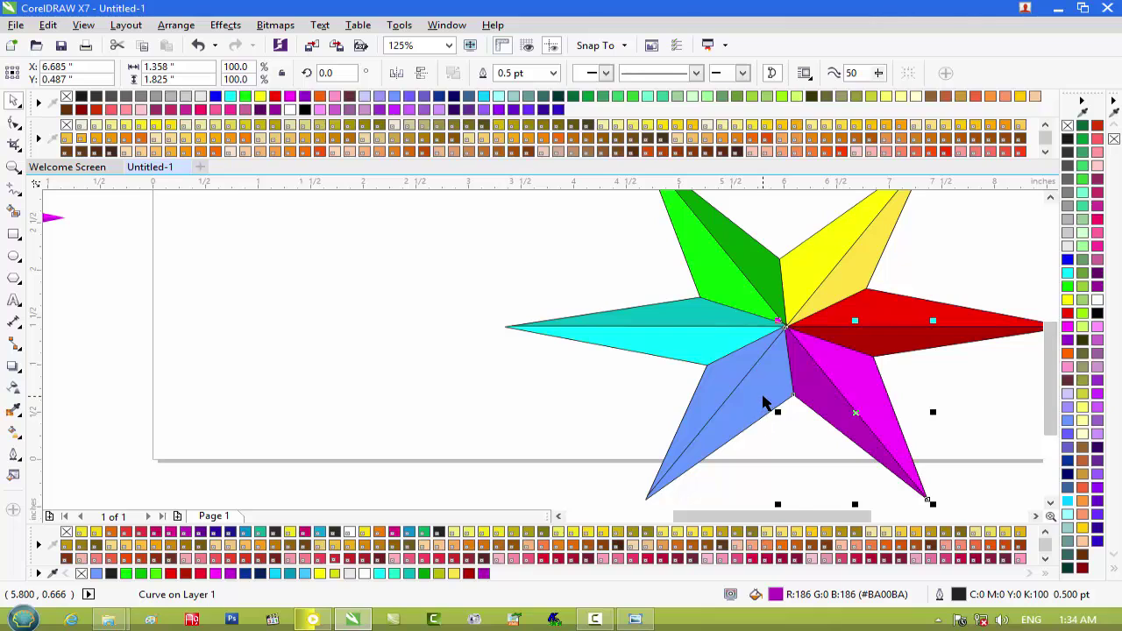
# Fill the lower-left arm's right half with orange (#FF6600) and its left half with a dark brown shade of orange.
pyautogui.click(772, 394)
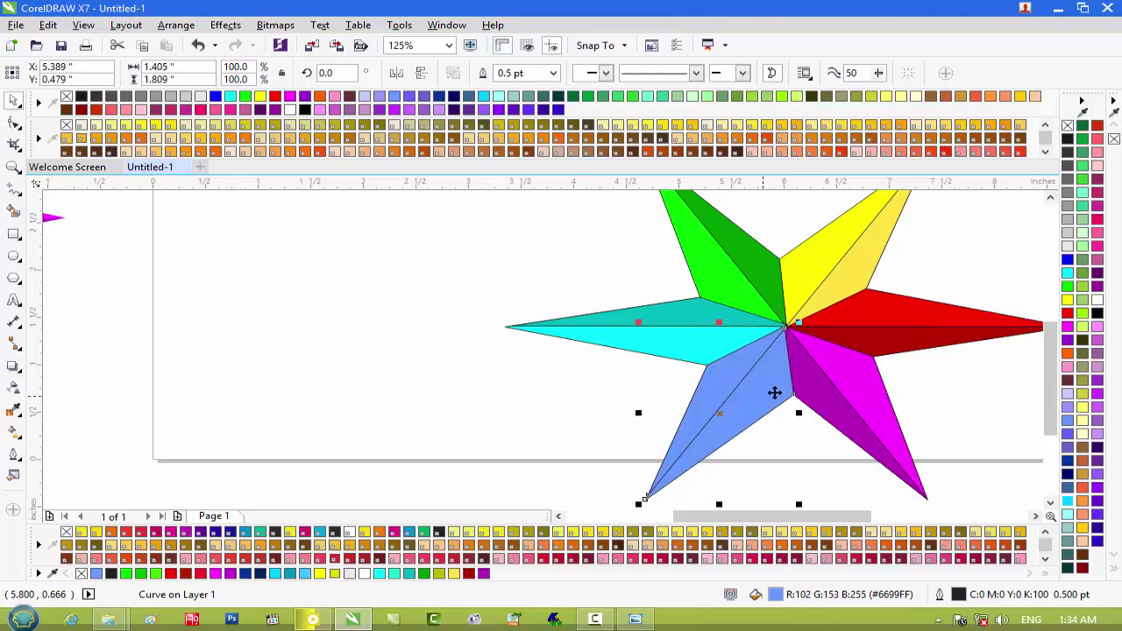
pyautogui.click(1067, 354)
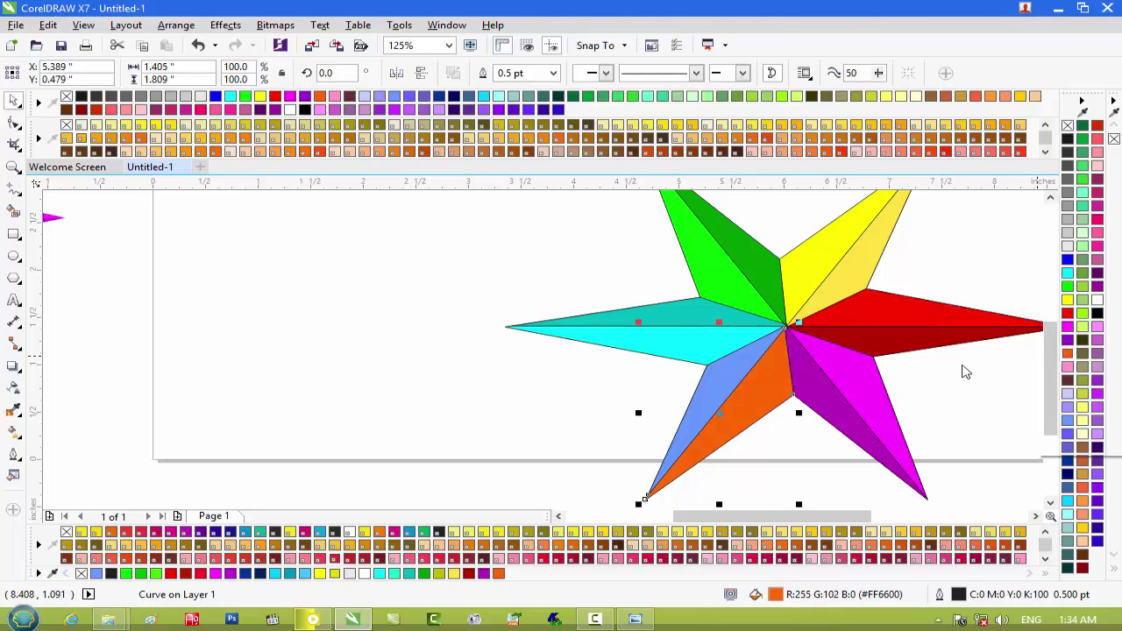
pyautogui.click(737, 369)
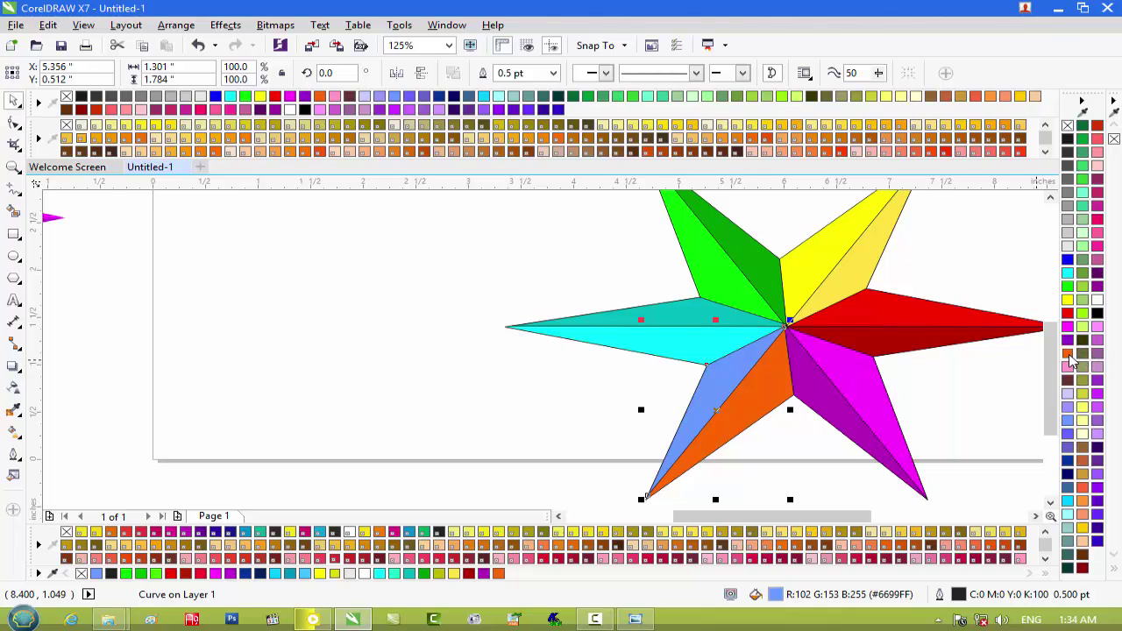
pyautogui.click(1068, 355)
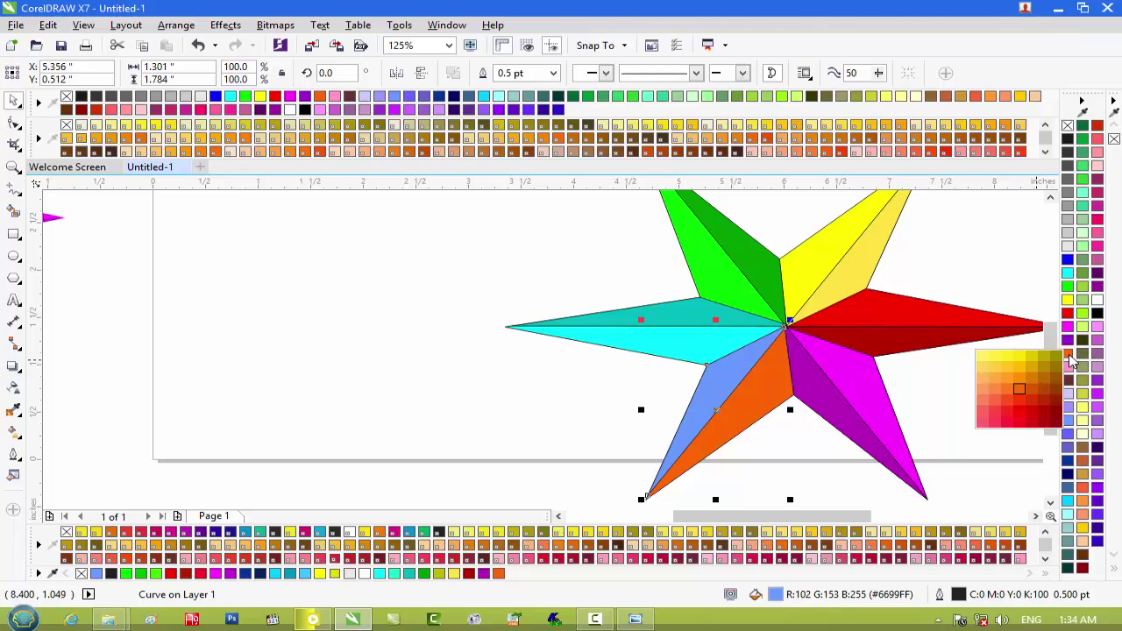
pyautogui.click(1044, 392)
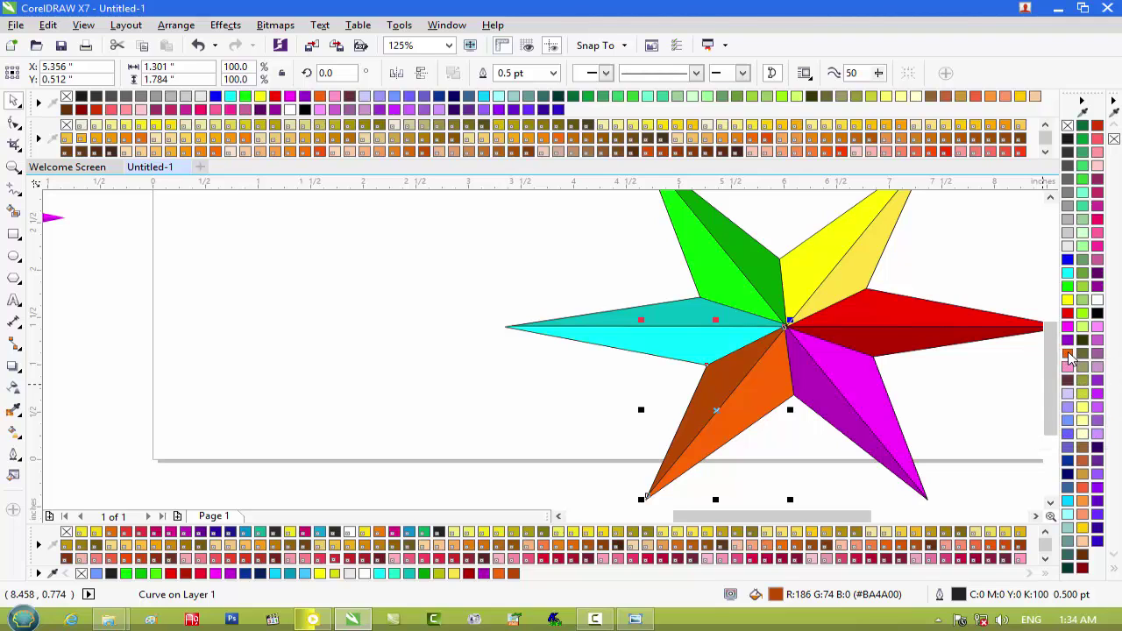
pyautogui.click(1068, 355)
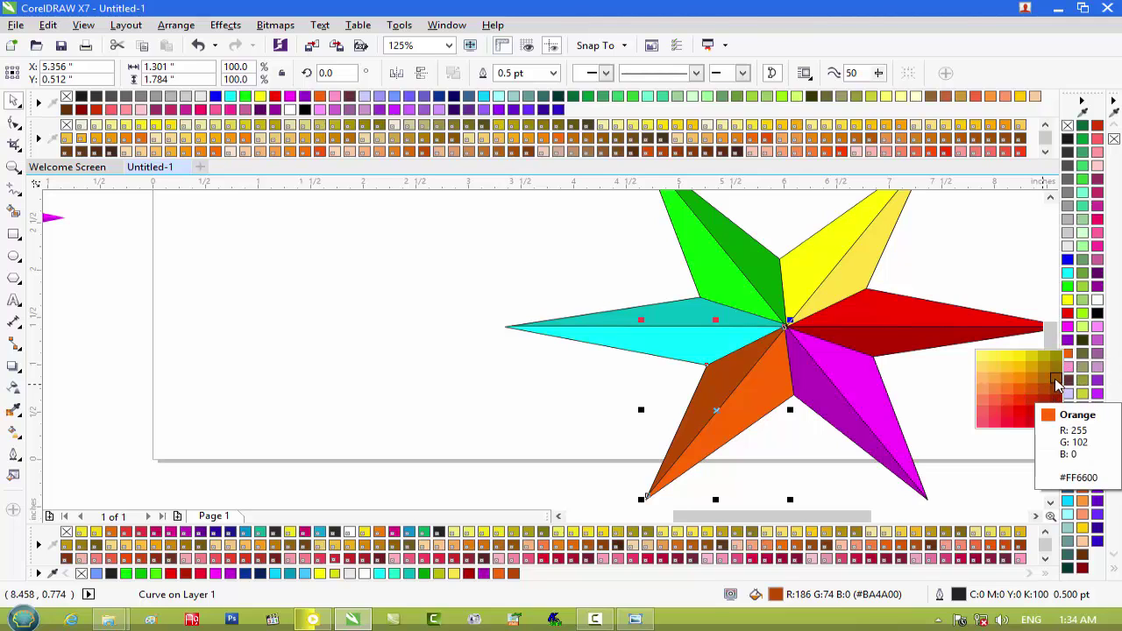
pyautogui.click(715, 354)
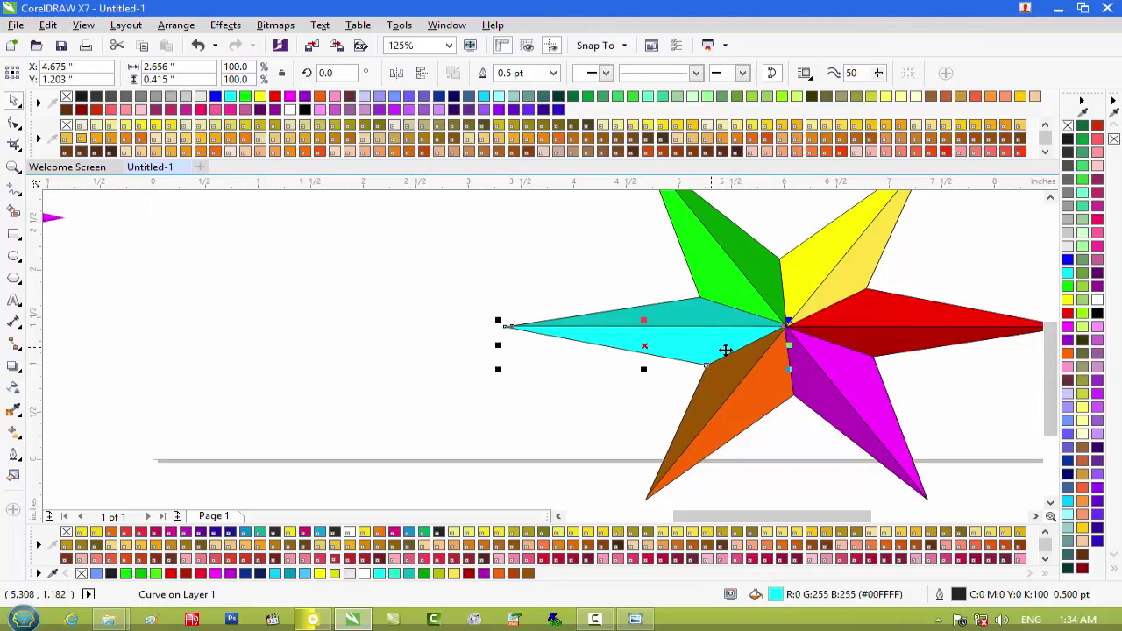
# Remove the outline from all facets of the newly colored star on the page.
pyautogui.scroll(-1, 732, 356)
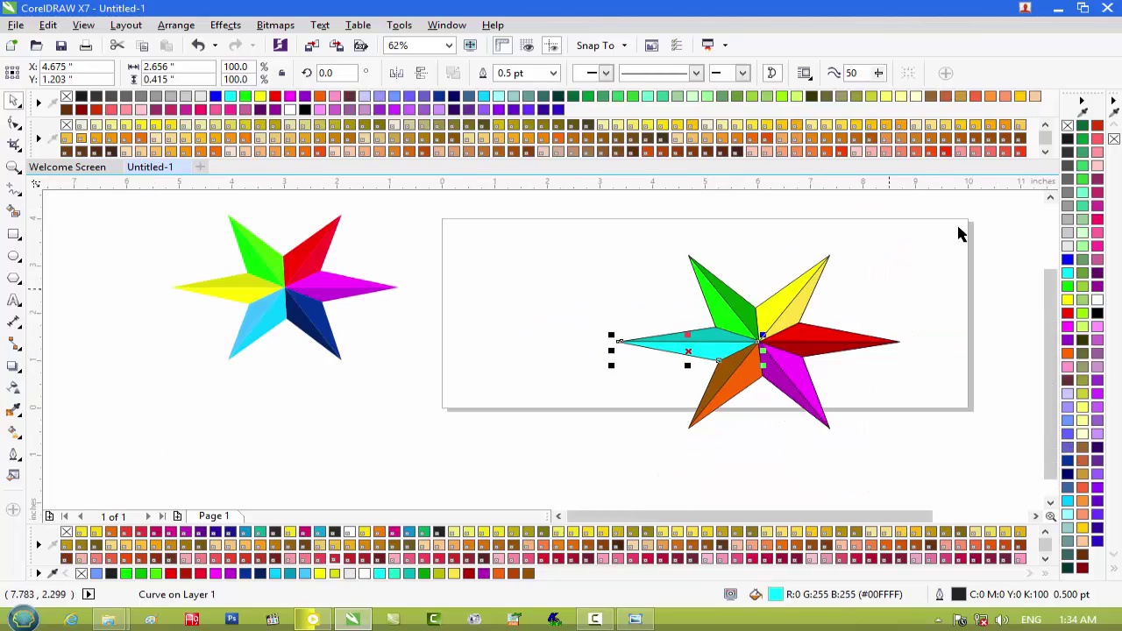
pyautogui.moveTo(943, 227); pyautogui.dragTo(564, 449)
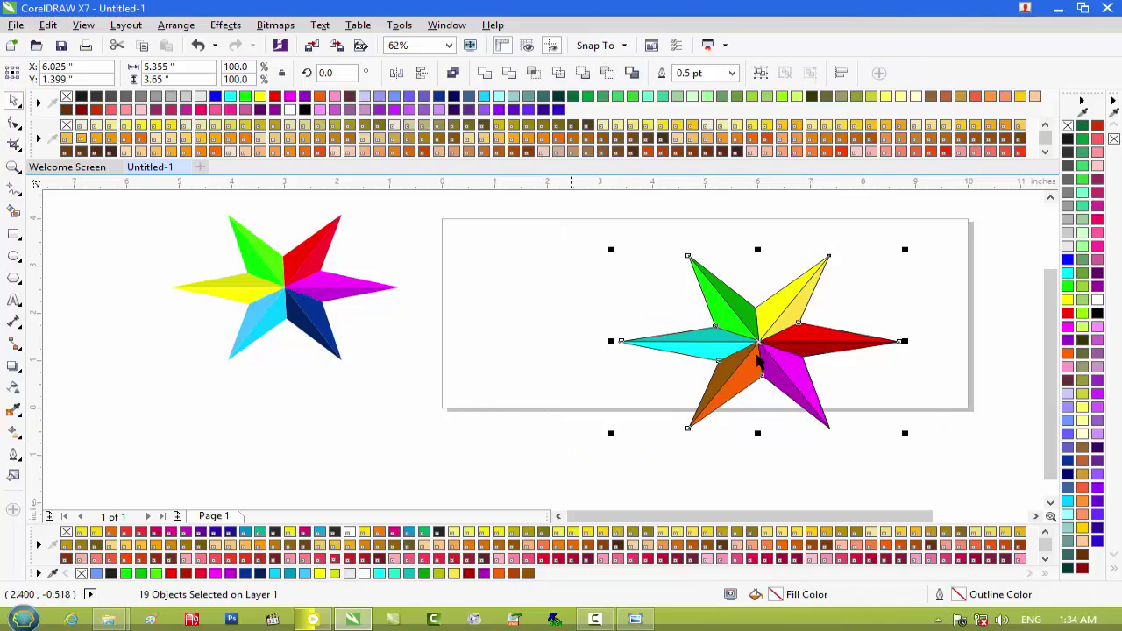
pyautogui.moveTo(976, 211); pyautogui.dragTo(609, 455)
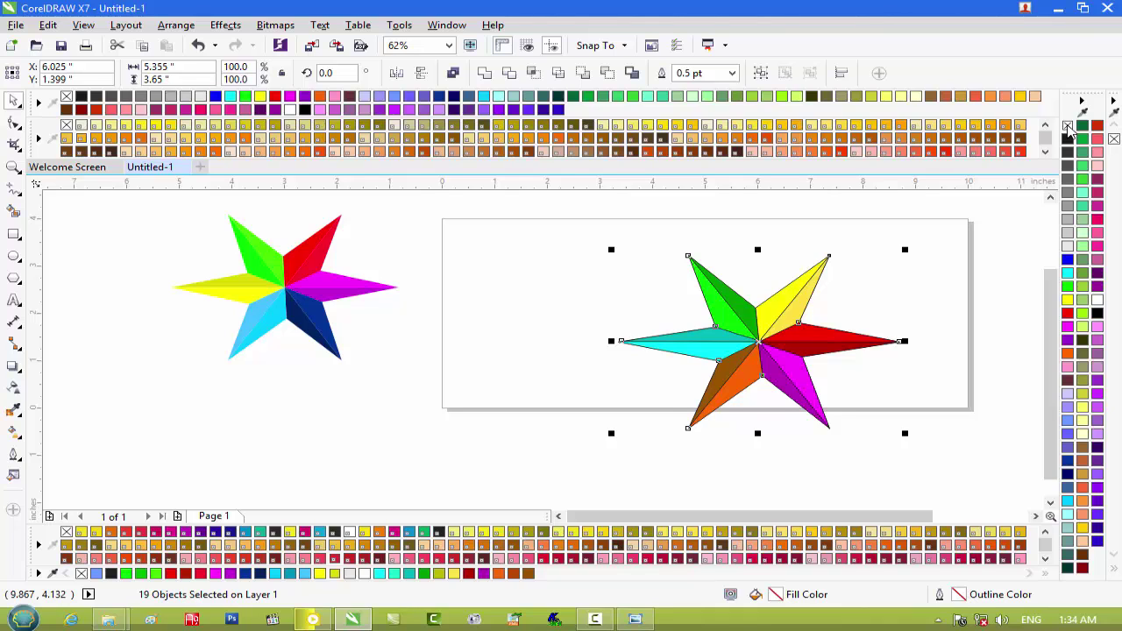
pyautogui.rightClick(1068, 126)
pyautogui.scroll(2, 760, 287)
pyautogui.scroll(-1, 761, 296)
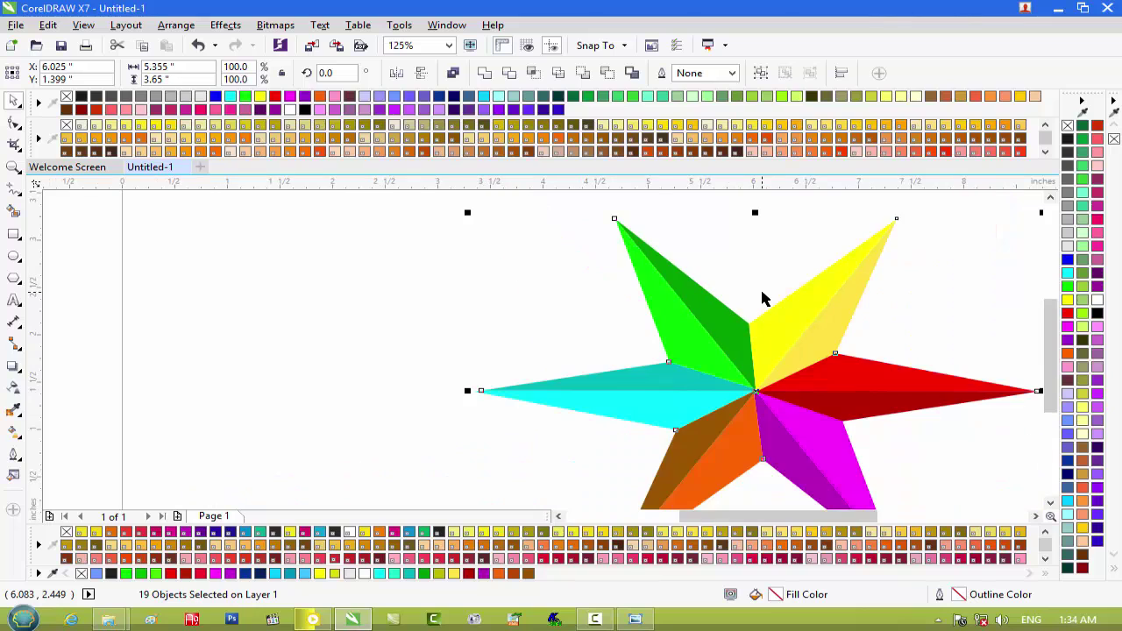
pyautogui.scroll(-2, 761, 298)
pyautogui.moveTo(974, 219); pyautogui.dragTo(570, 461)
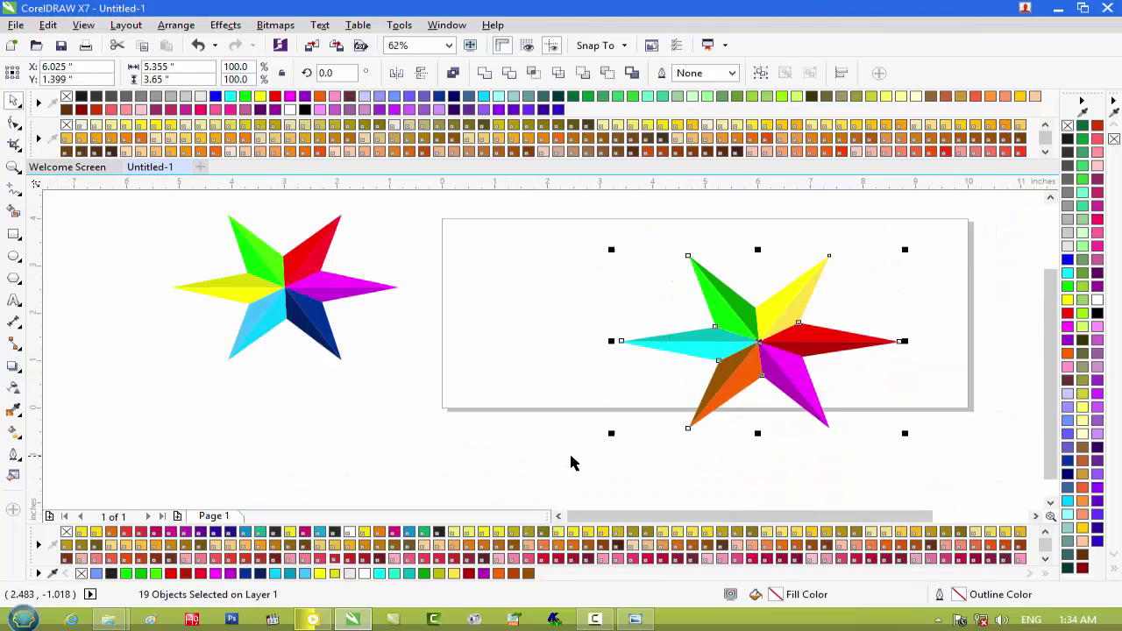
pyautogui.click(441, 437)
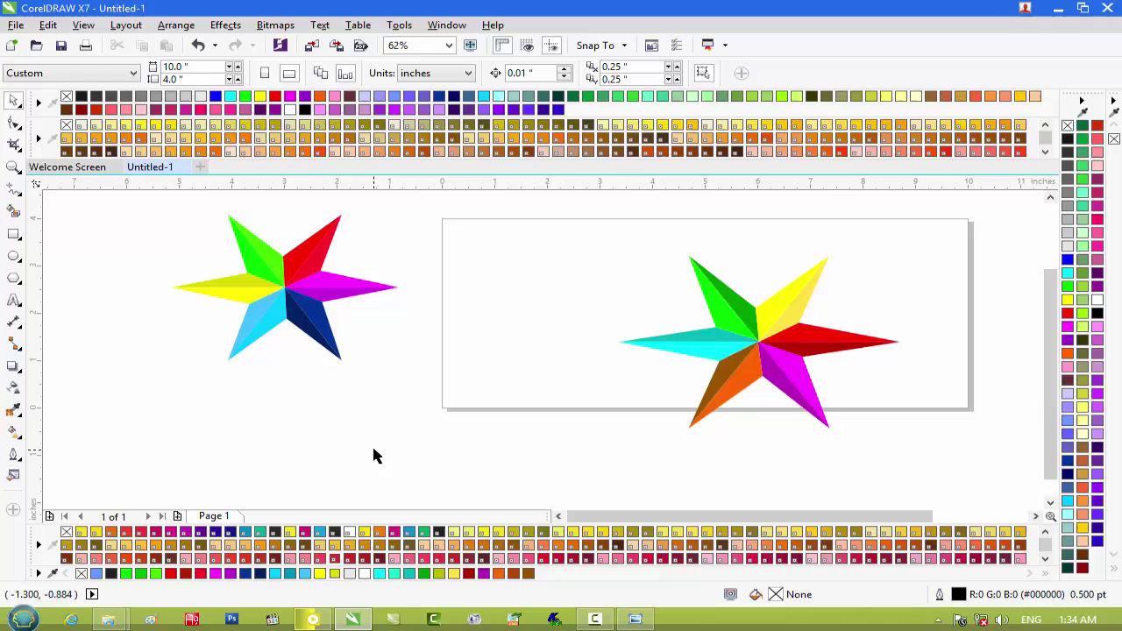
# Delete the whole reference star beside the page.
pyautogui.click(14, 237)
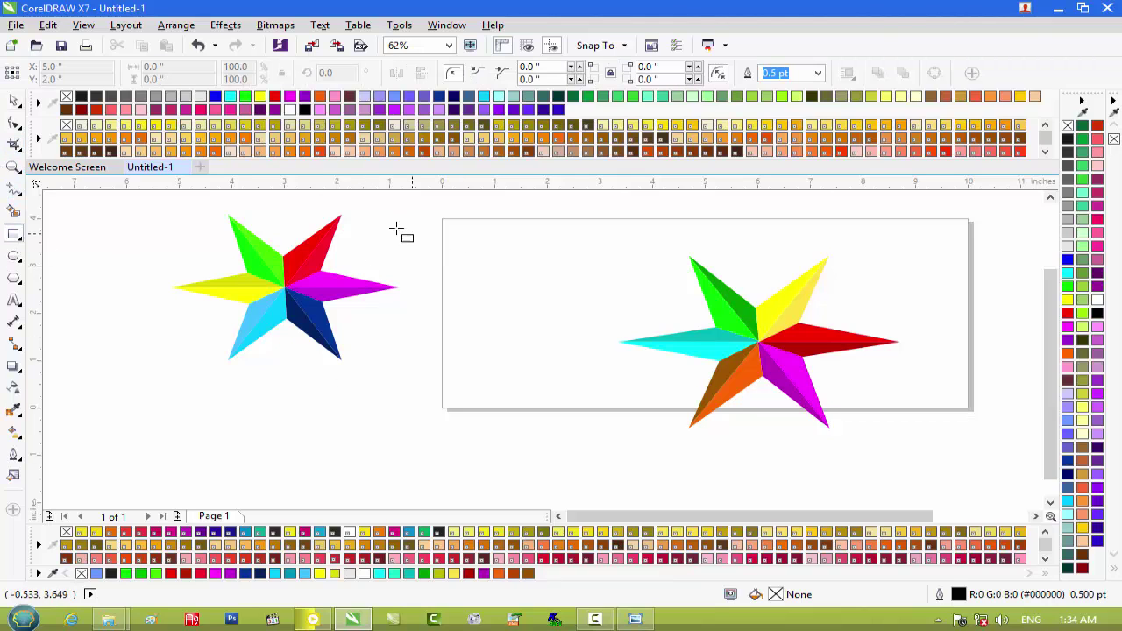
pyautogui.click(14, 100)
pyautogui.moveTo(404, 205); pyautogui.dragTo(112, 415)
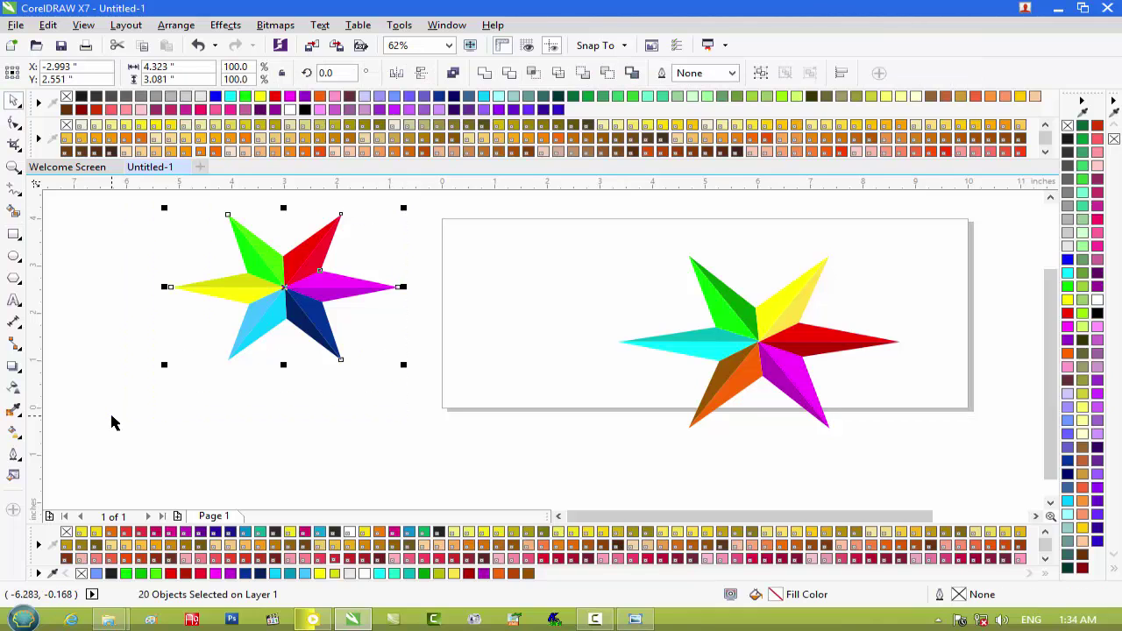
pyautogui.press('Delete')
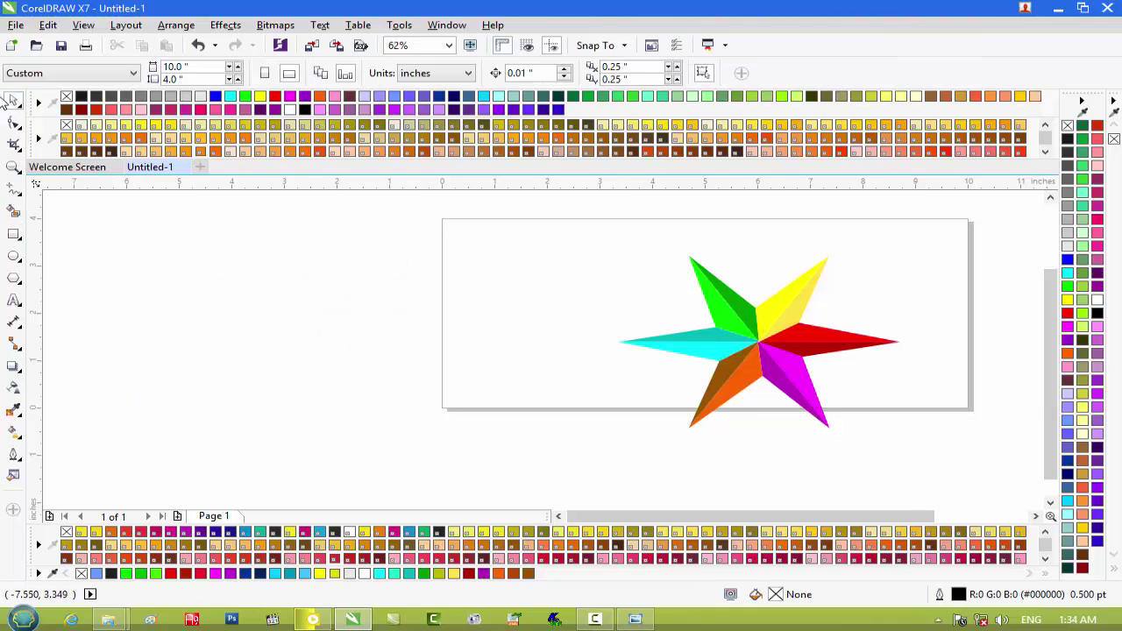
# Draw a rectangle about 8.93 by 5.45 inches overlapping the page's left part and fill it with Moon Green (#CCFF66).
pyautogui.click(14, 234)
pyautogui.moveTo(122, 230); pyautogui.dragTo(593, 487)
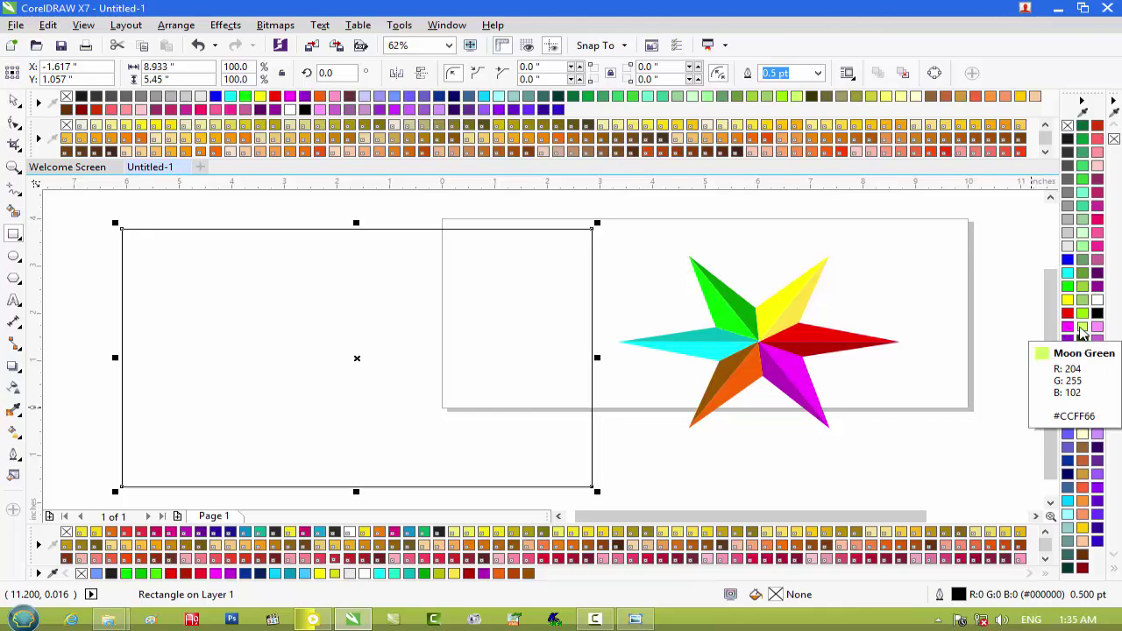
pyautogui.click(1082, 327)
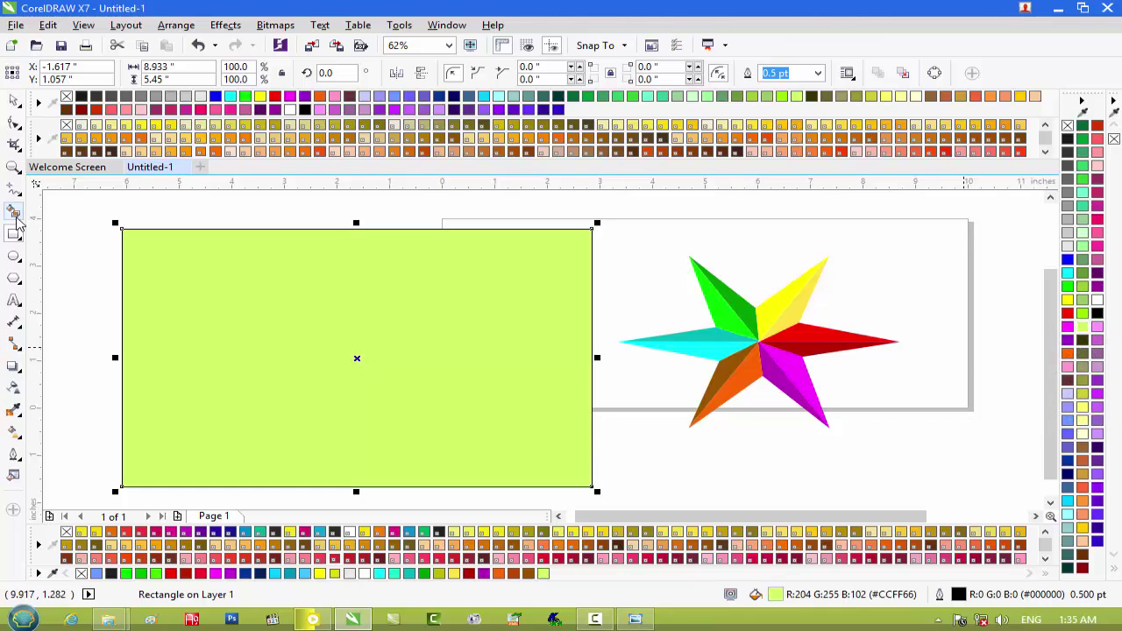
# Give the rectangle an elliptical fountain fill from a white center to green edges, widened to span nearly the whole rectangle.
pyautogui.click(13, 431)
pyautogui.moveTo(246, 354); pyautogui.dragTo(539, 353)
pyautogui.moveTo(246, 353); pyautogui.dragTo(305, 401)
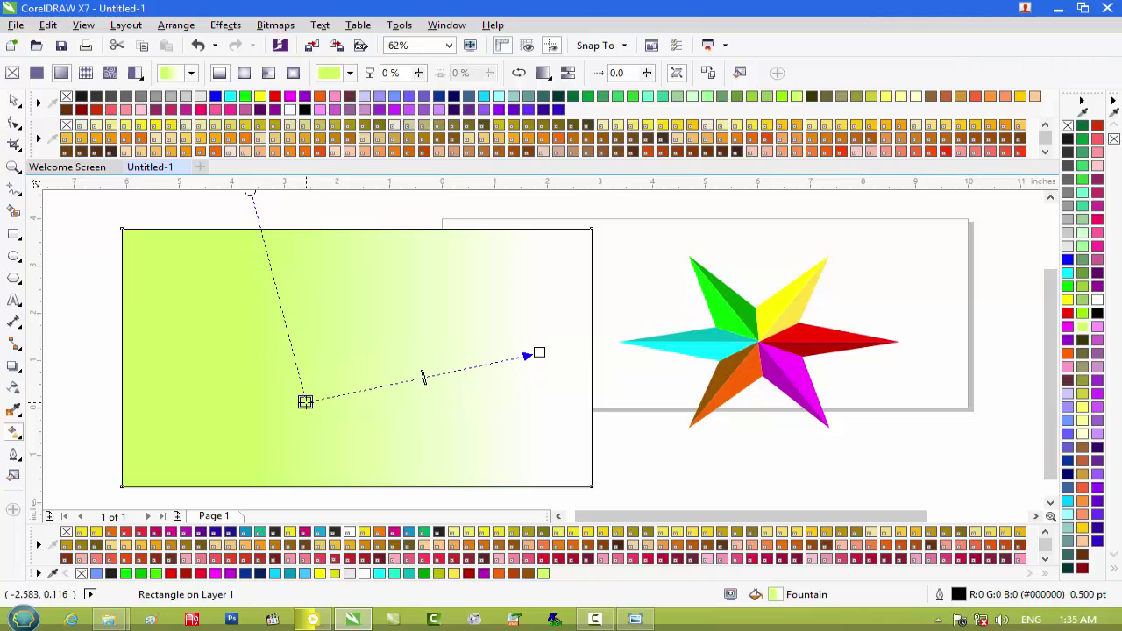
pyautogui.click(244, 73)
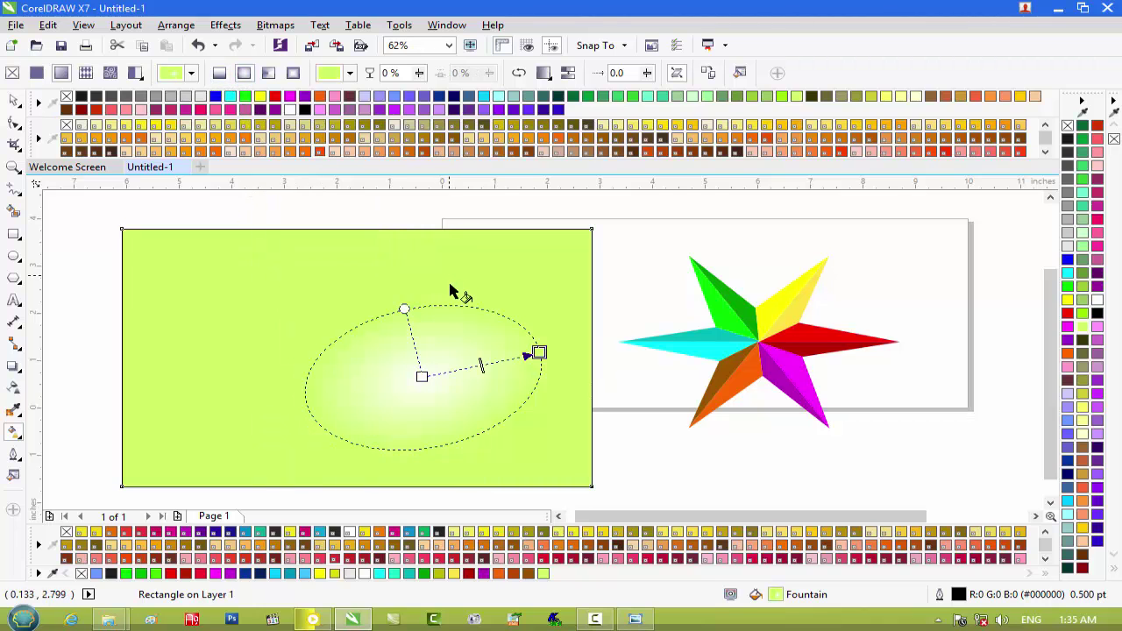
pyautogui.moveTo(421, 373); pyautogui.dragTo(342, 357)
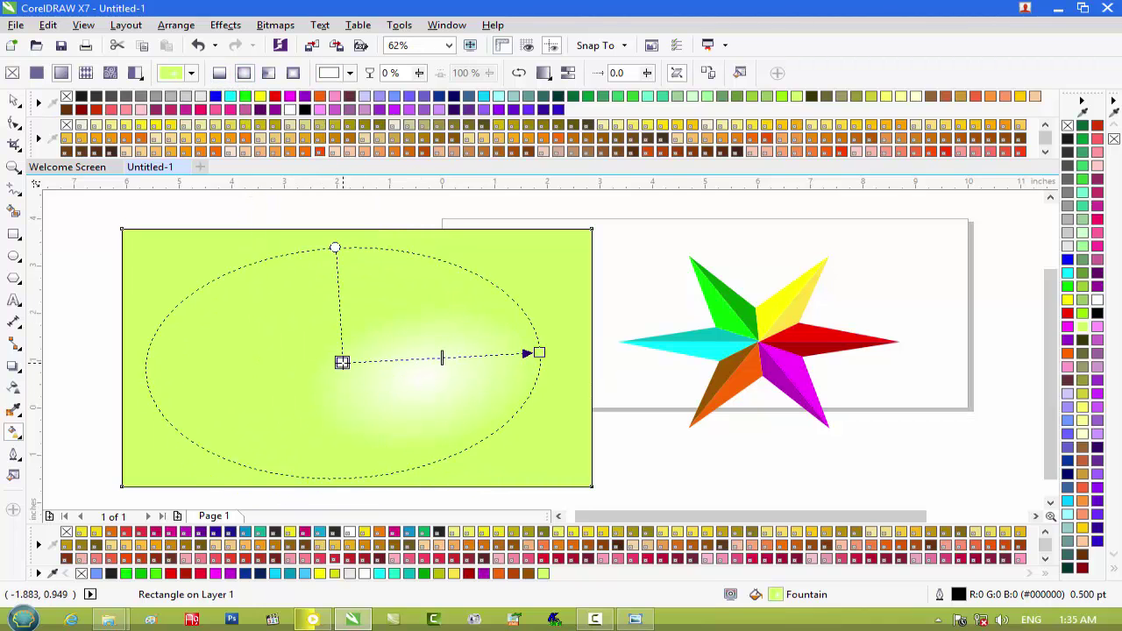
pyautogui.moveTo(340, 241); pyautogui.dragTo(358, 193)
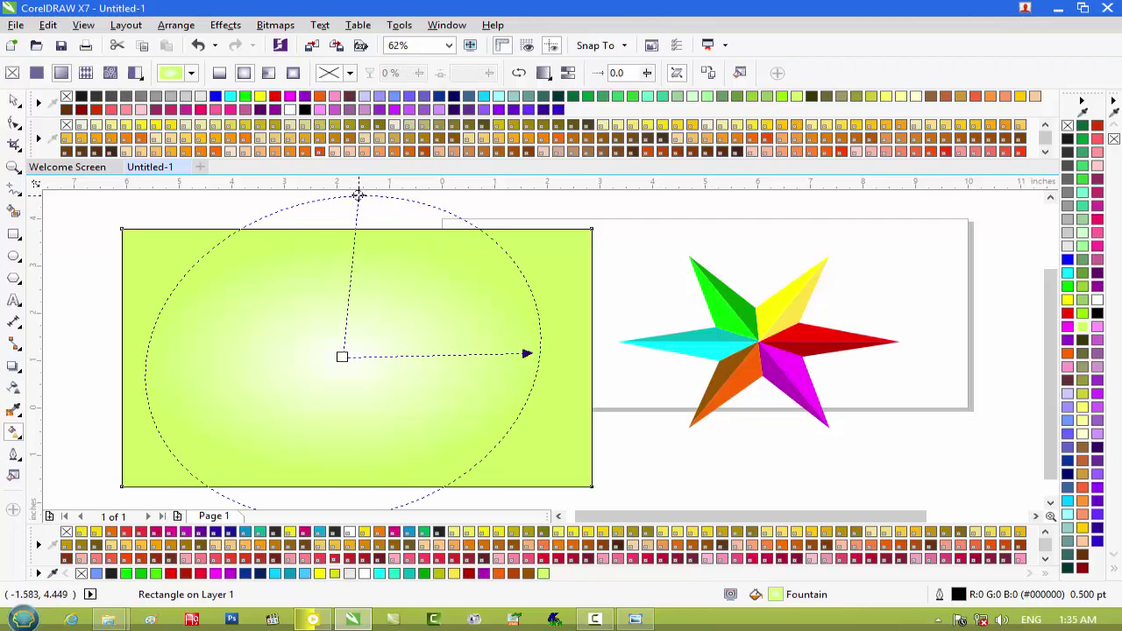
pyautogui.moveTo(539, 354); pyautogui.dragTo(576, 366)
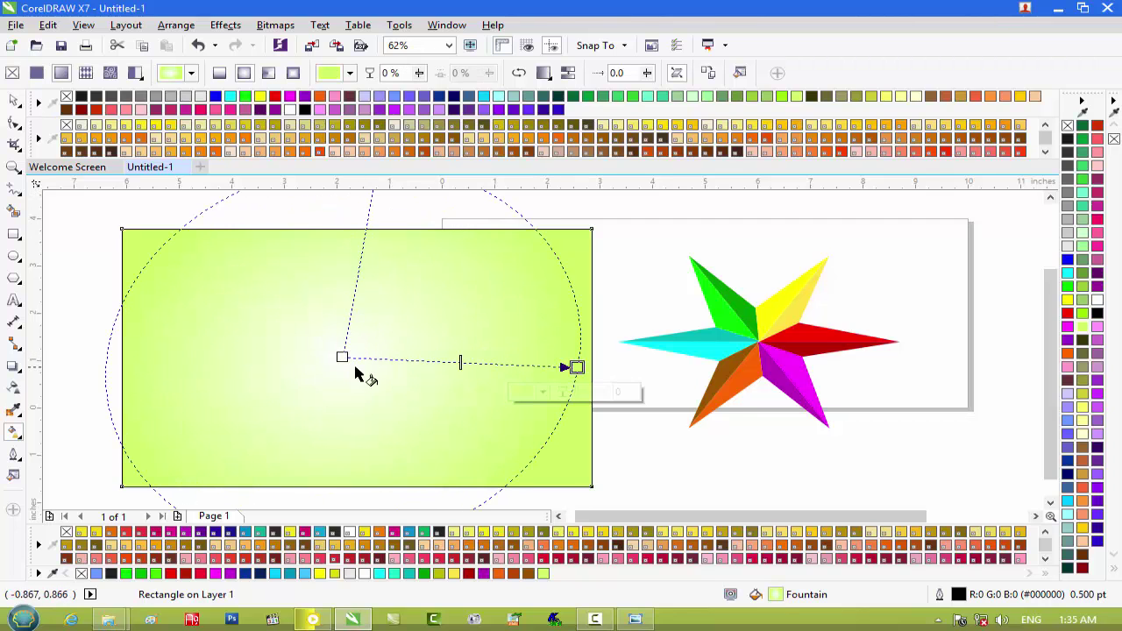
pyautogui.moveTo(343, 358); pyautogui.dragTo(351, 391)
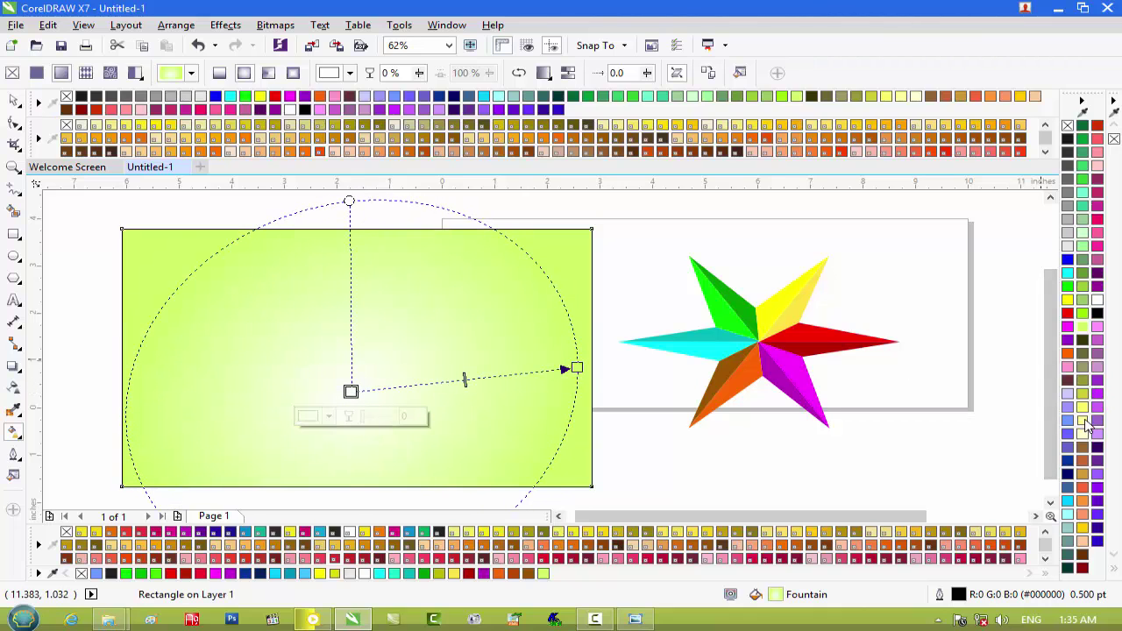
# Set the center color of the rectangle's fountain fill to Turquoise (#66FFCC).
pyautogui.click(1084, 422)
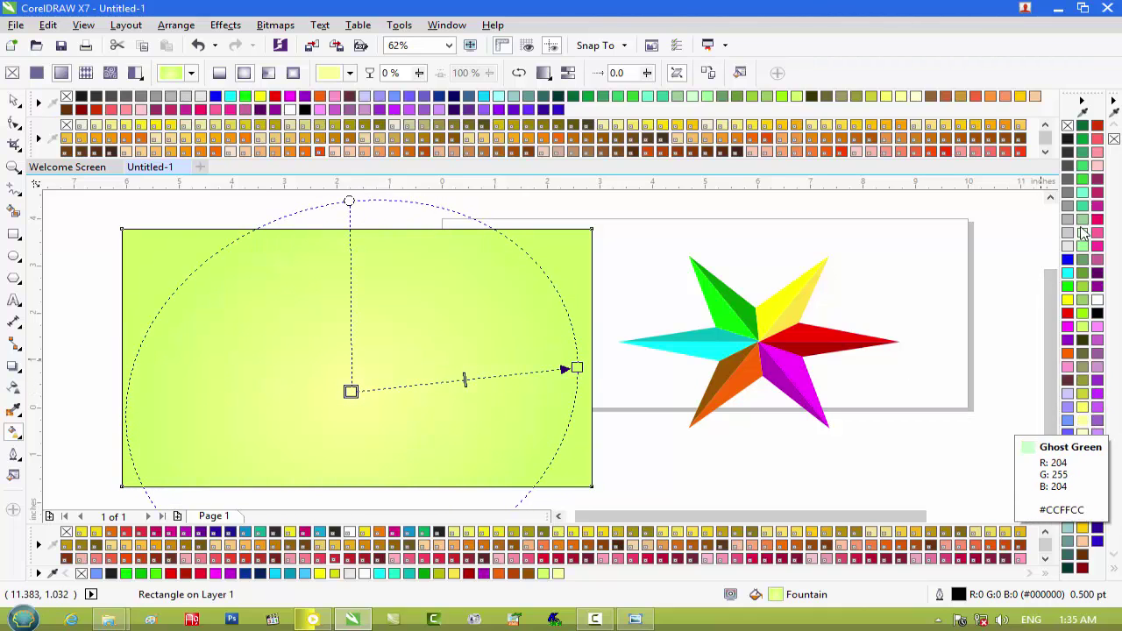
pyautogui.click(1083, 205)
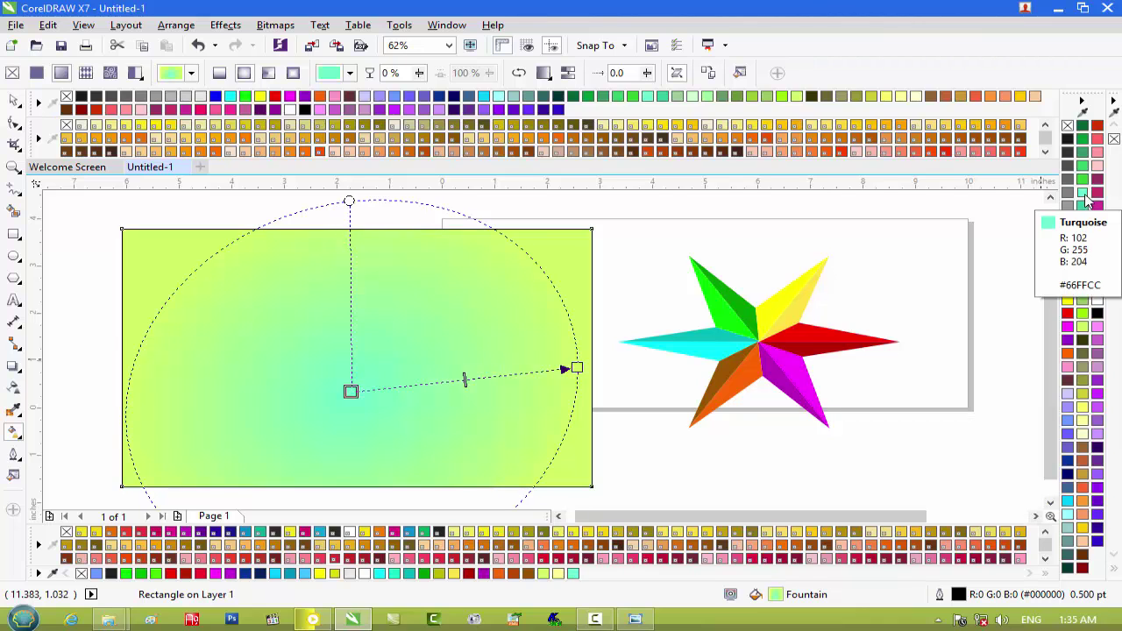
pyautogui.press('space')
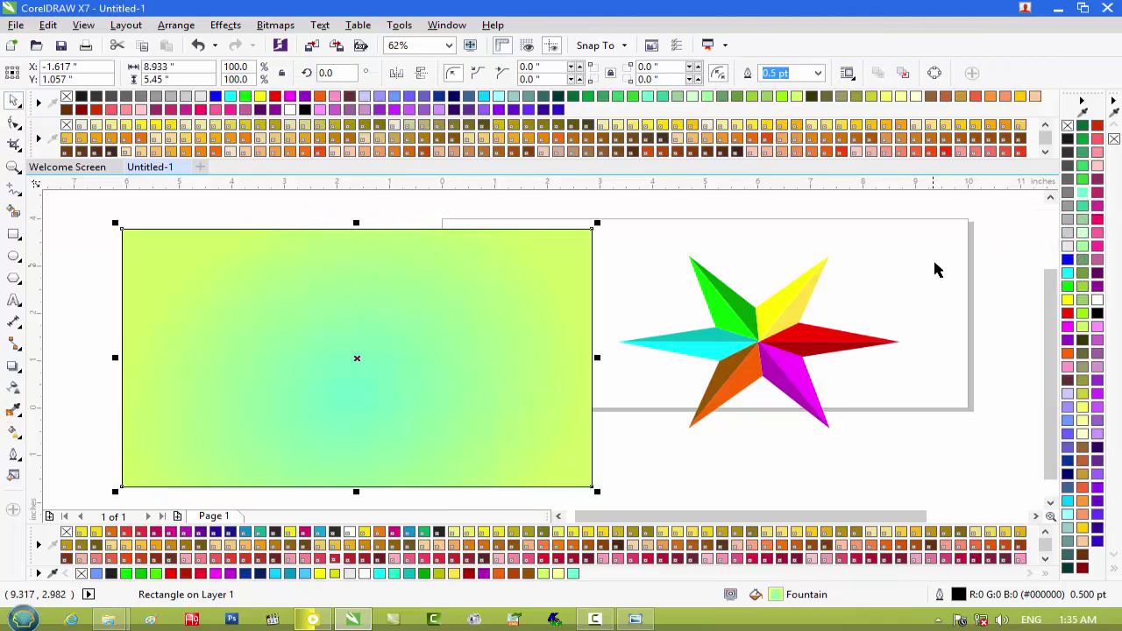
# Move the entire colored star onto the middle of the gradient rectangle.
pyautogui.moveTo(627, 449); pyautogui.dragTo(615, 466)
pyautogui.moveTo(756, 344); pyautogui.dragTo(333, 361)
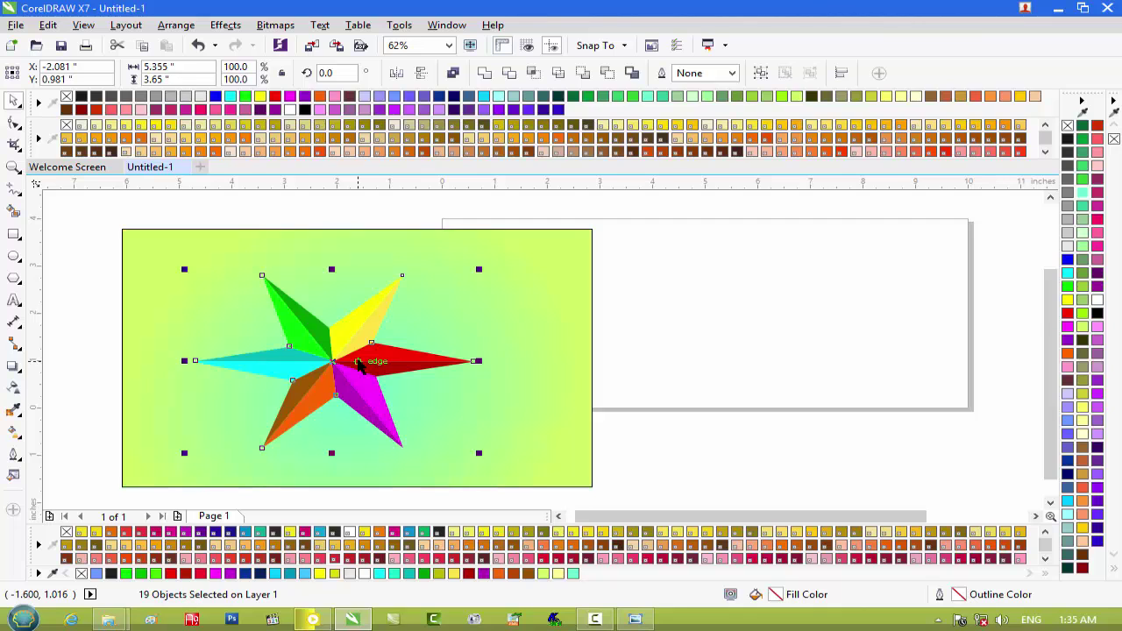
pyautogui.scroll(2, 359, 363)
pyautogui.scroll(-2, 361, 357)
pyautogui.moveTo(333, 362); pyautogui.dragTo(344, 348)
pyautogui.scroll(2, 409, 353)
pyautogui.scroll(-2, 409, 352)
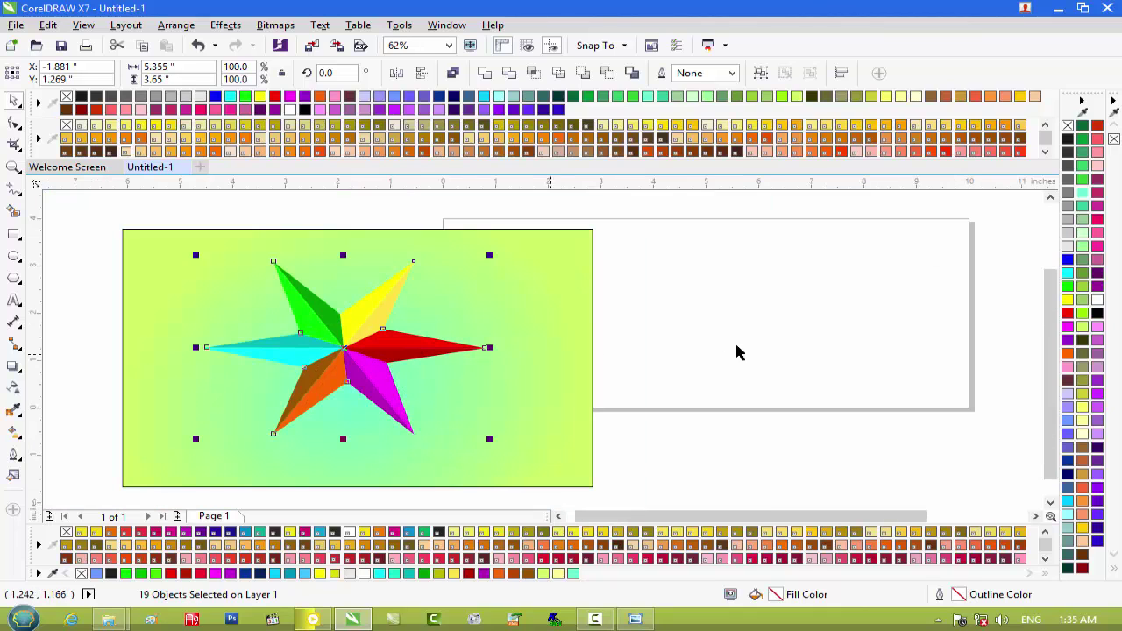
pyautogui.click(776, 342)
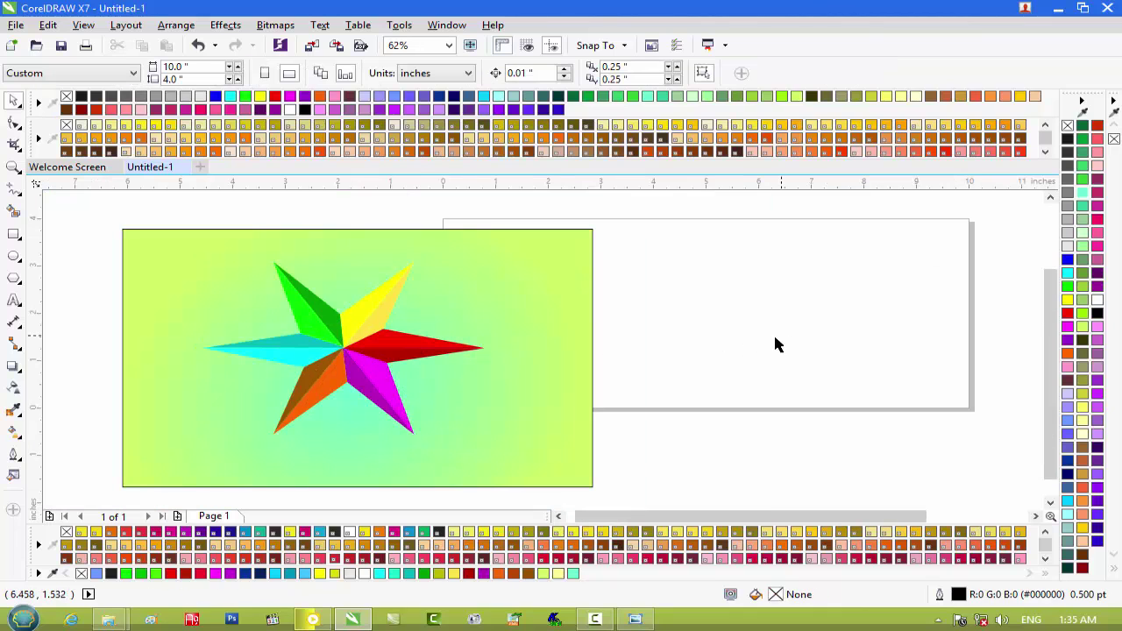
# Add the artistic text "ITExpress Computer" on the empty part of the page and select all its characters.
pyautogui.click(13, 300)
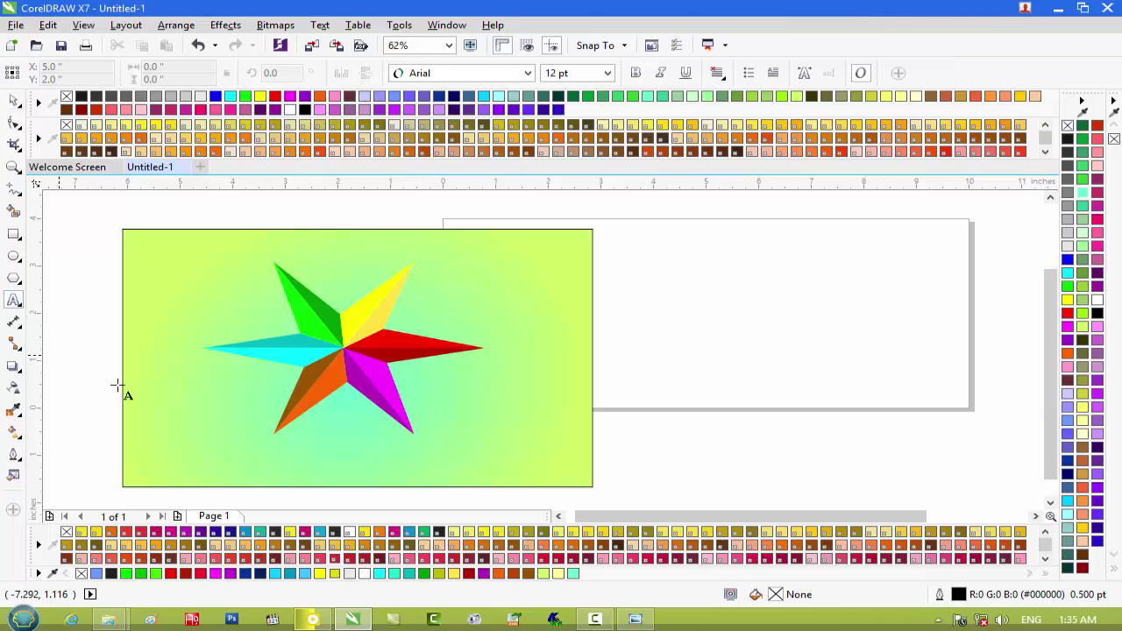
pyautogui.click(697, 349)
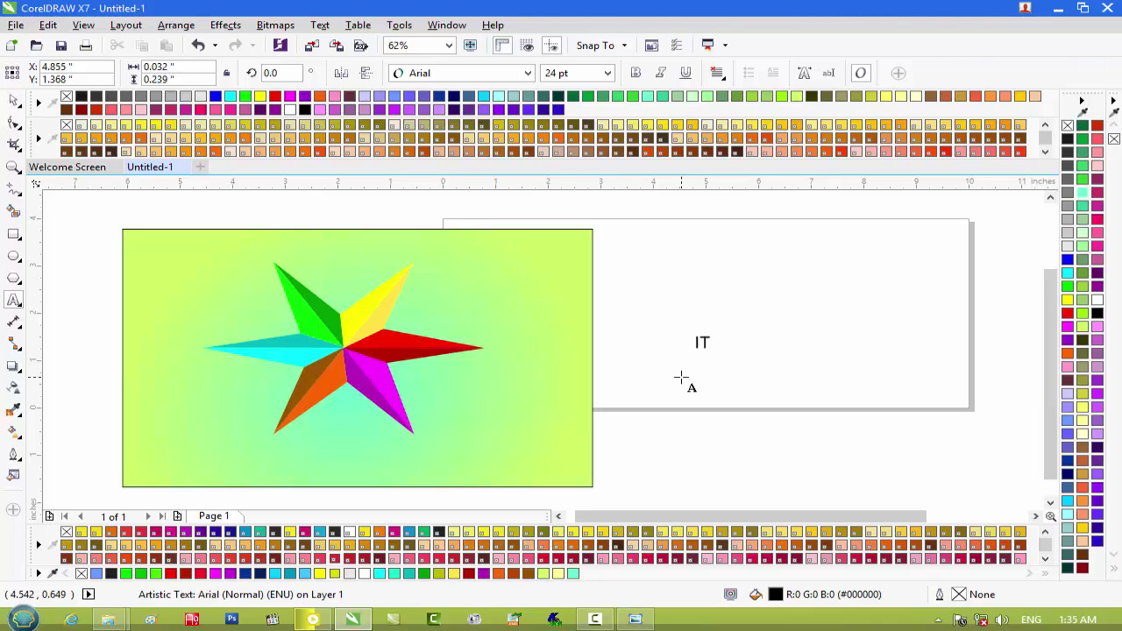
pyautogui.write('ITExpress Compu')
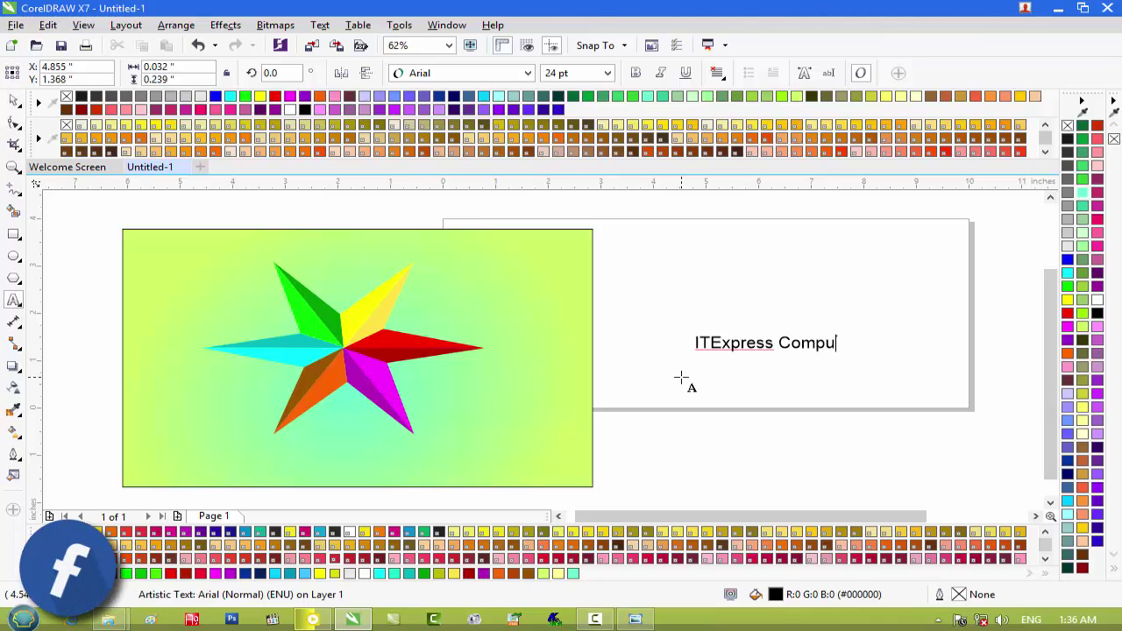
pyautogui.write('ter')
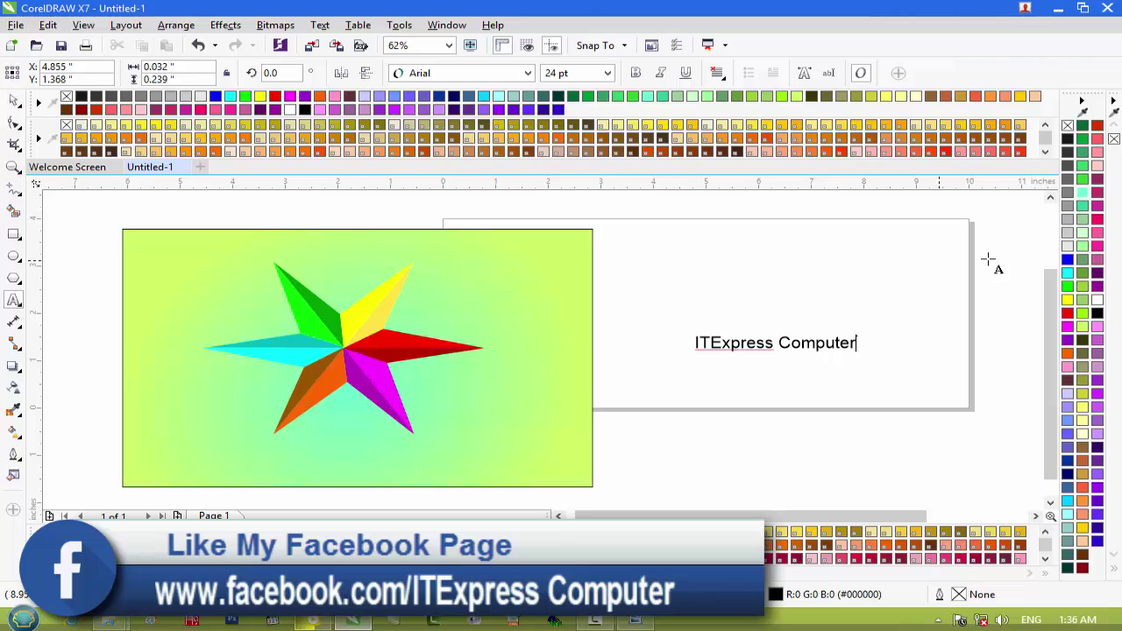
pyautogui.moveTo(857, 342); pyautogui.dragTo(694, 343)
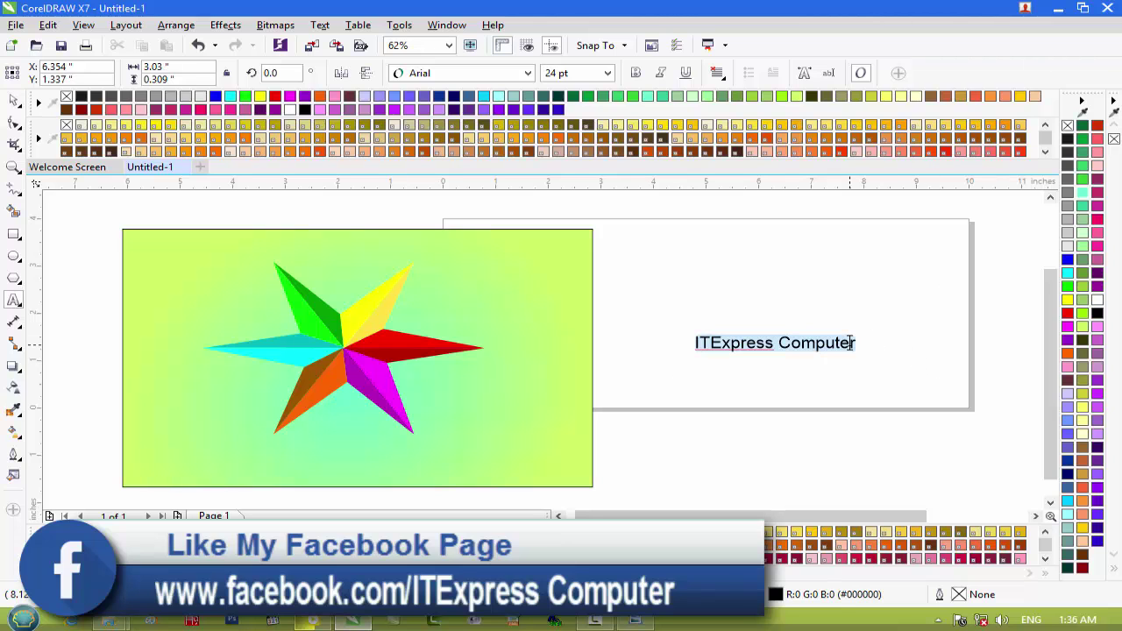
# Set the "ITExpress Computer" text in Arial Black and enlarge it proportionally to about 44 pt.
pyautogui.click(508, 73)
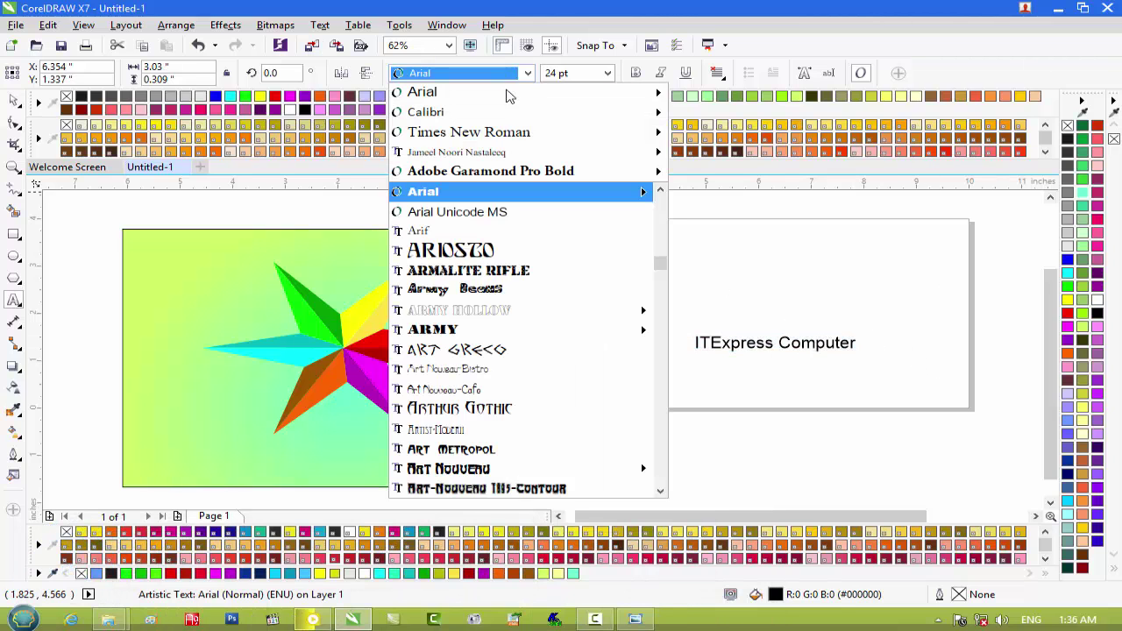
pyautogui.moveTo(508, 104)
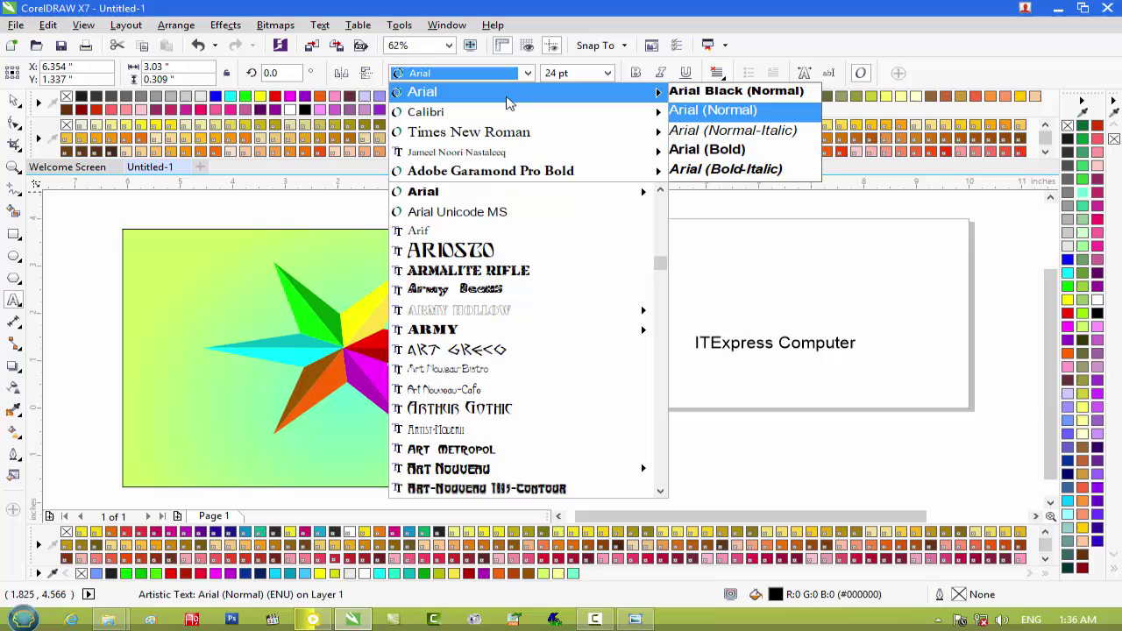
pyautogui.click(693, 93)
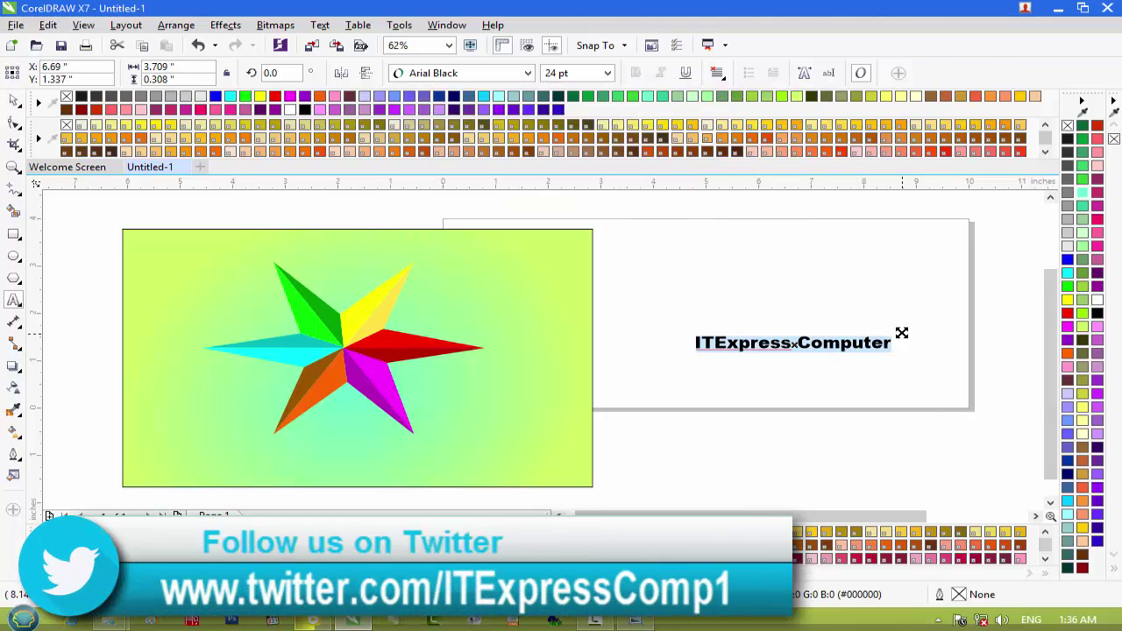
pyautogui.moveTo(896, 332); pyautogui.dragTo(976, 305)
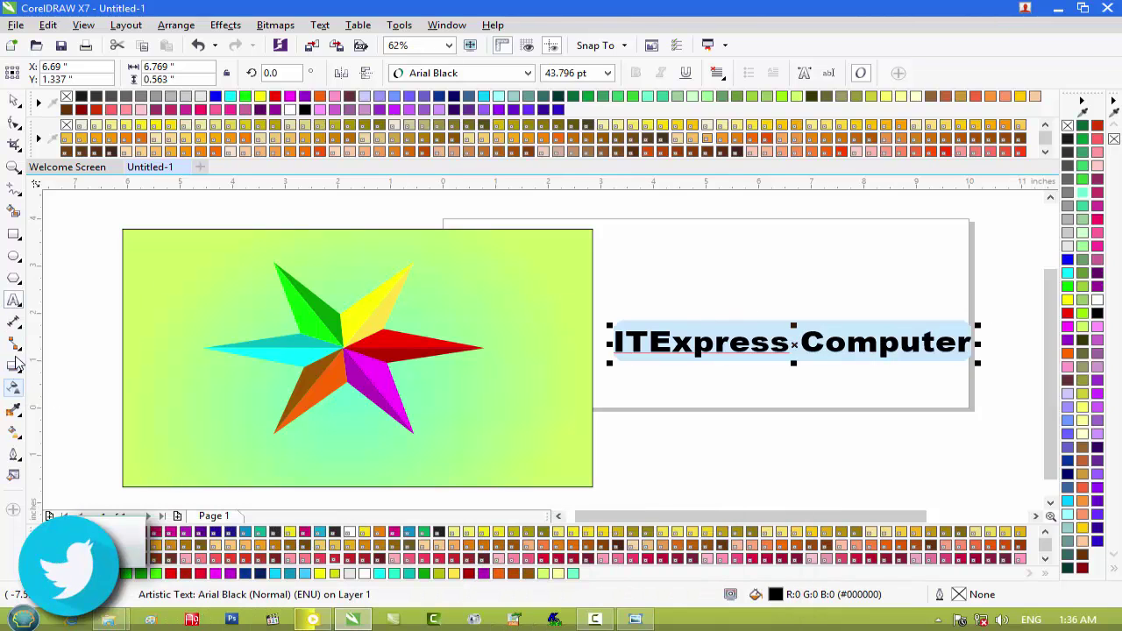
# Add the artistic text "My Youtube Channel" on the page above the "ITExpress Computer" text.
pyautogui.click(15, 301)
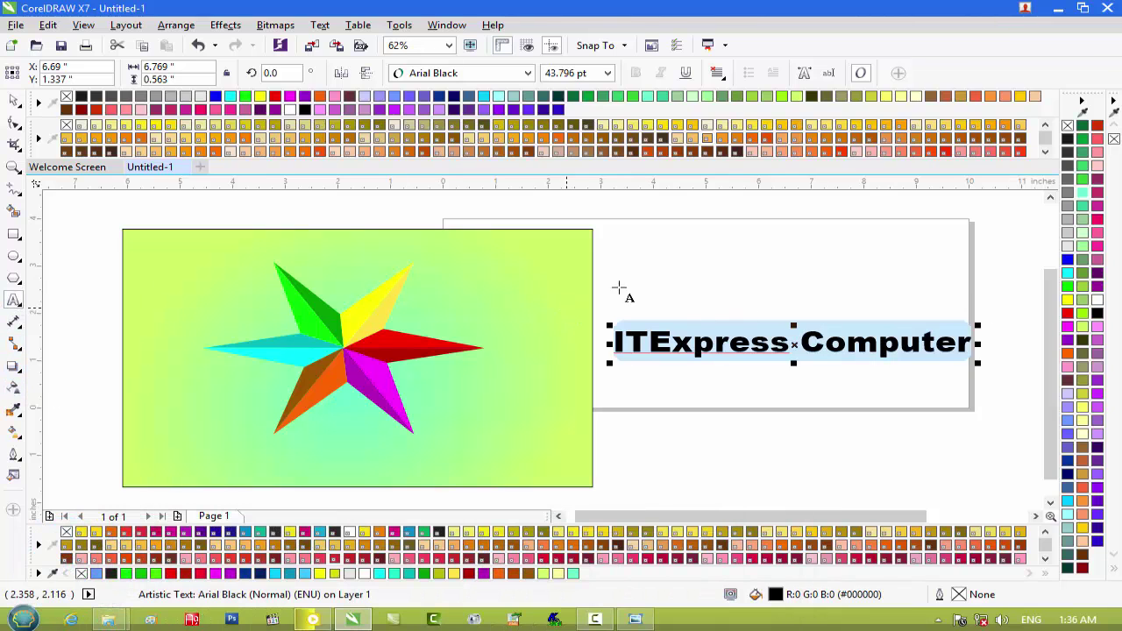
pyautogui.click(693, 251)
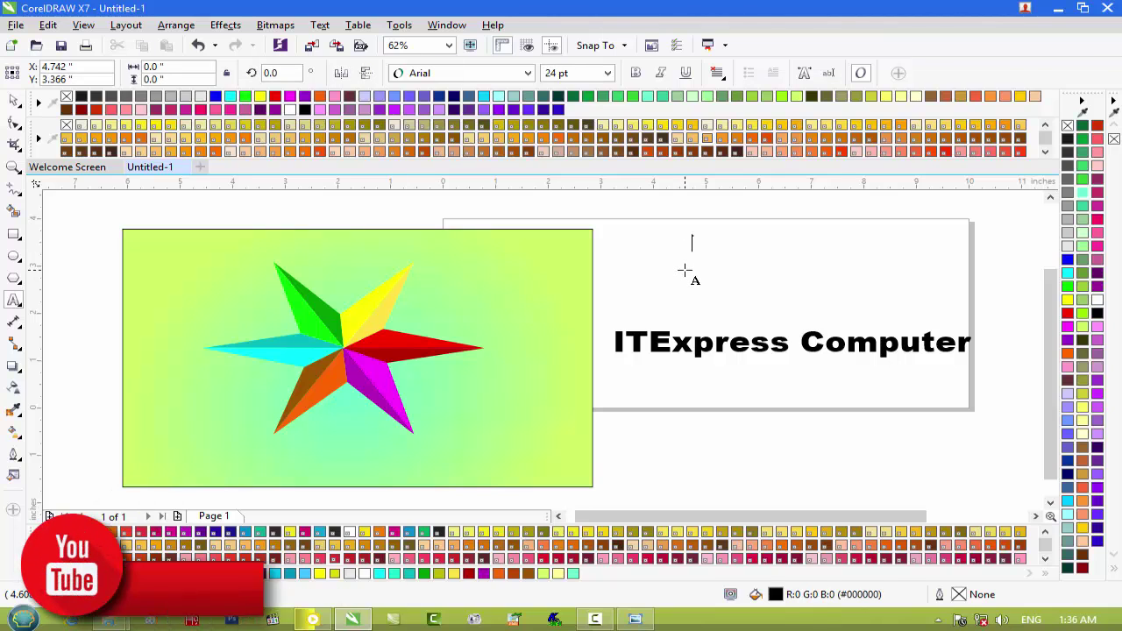
pyautogui.write('My Yo')
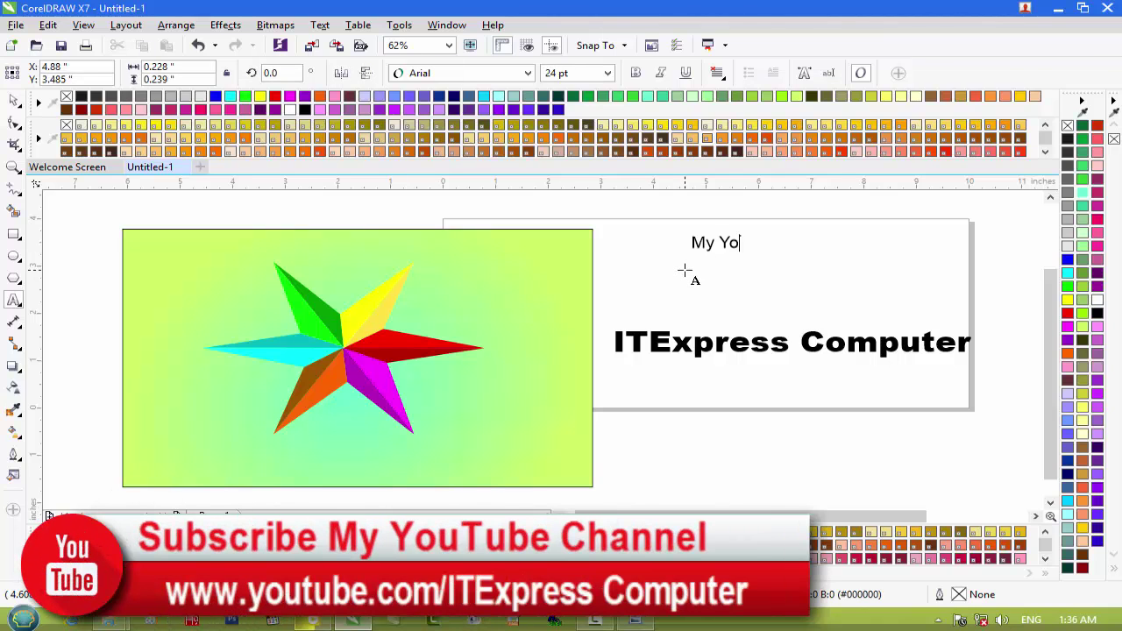
pyautogui.write('utube Ch')
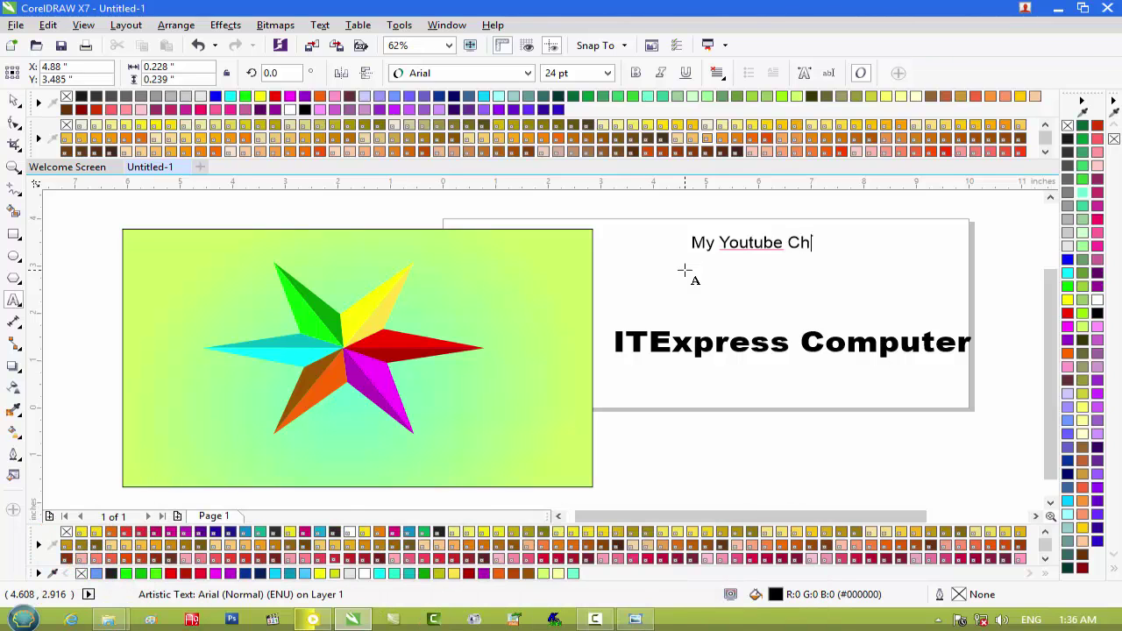
pyautogui.write('annel')
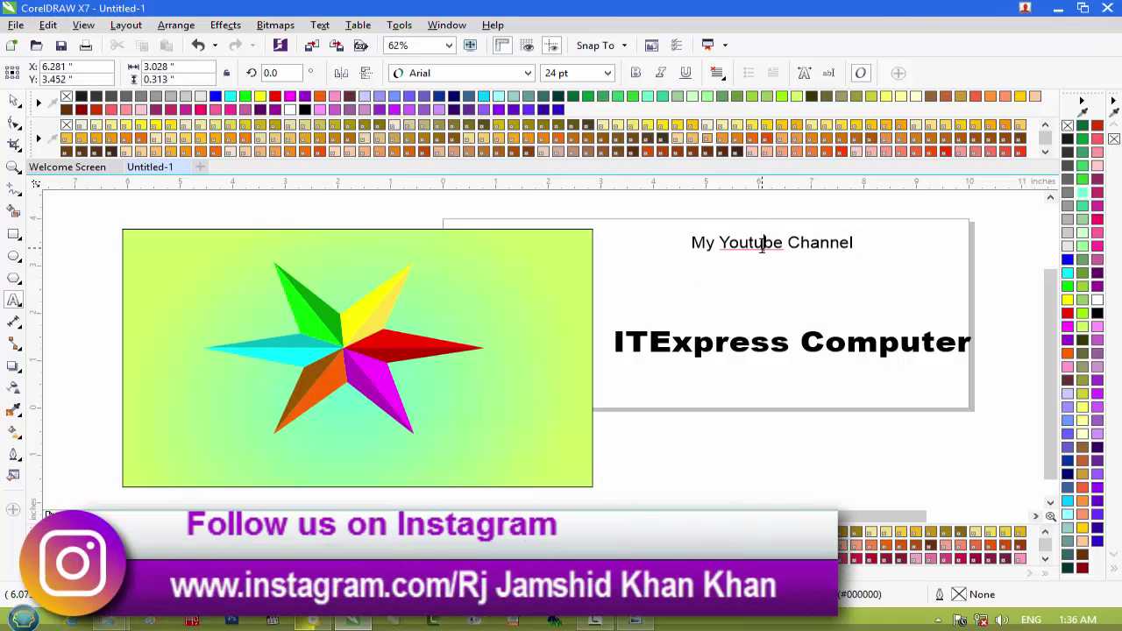
# Format the "My Youtube Channel" text as Arial Bold-Italic at about 44 pt, placed closer above the "ITExpress Computer" text.
pyautogui.tripleClick(761, 247)
pyautogui.click(491, 75)
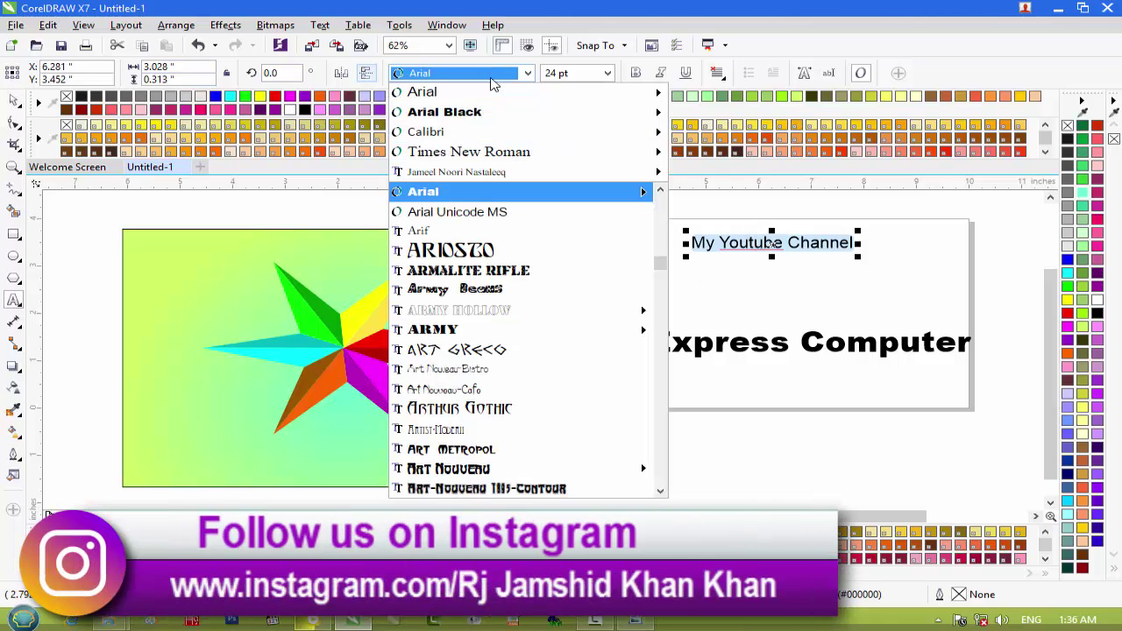
pyautogui.moveTo(653, 114)
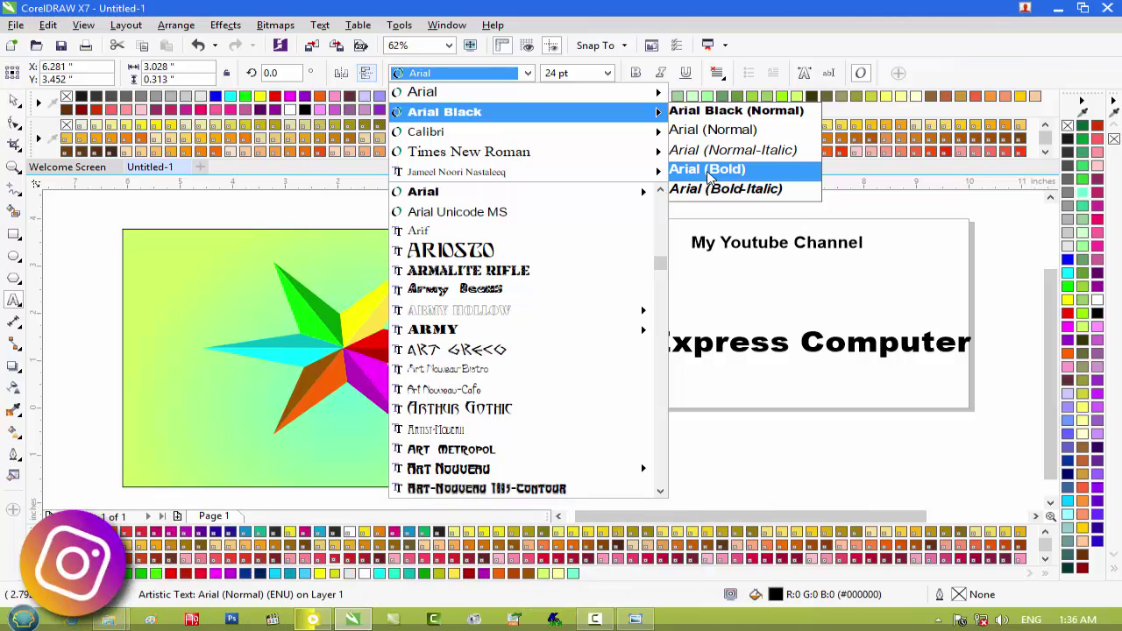
pyautogui.click(710, 191)
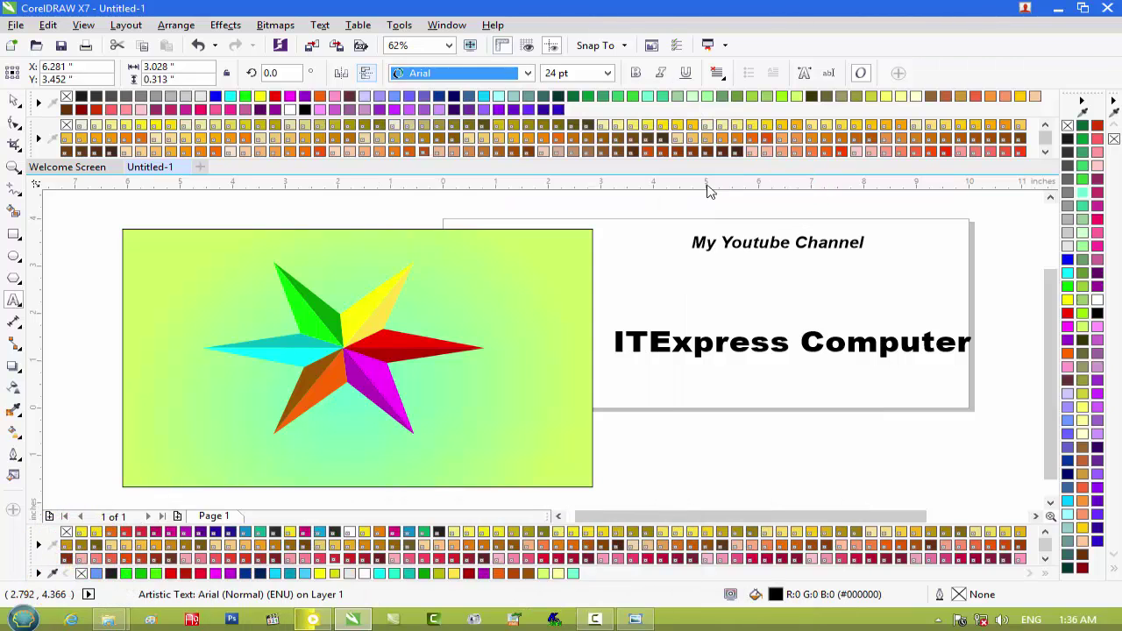
pyautogui.moveTo(870, 231); pyautogui.dragTo(947, 221)
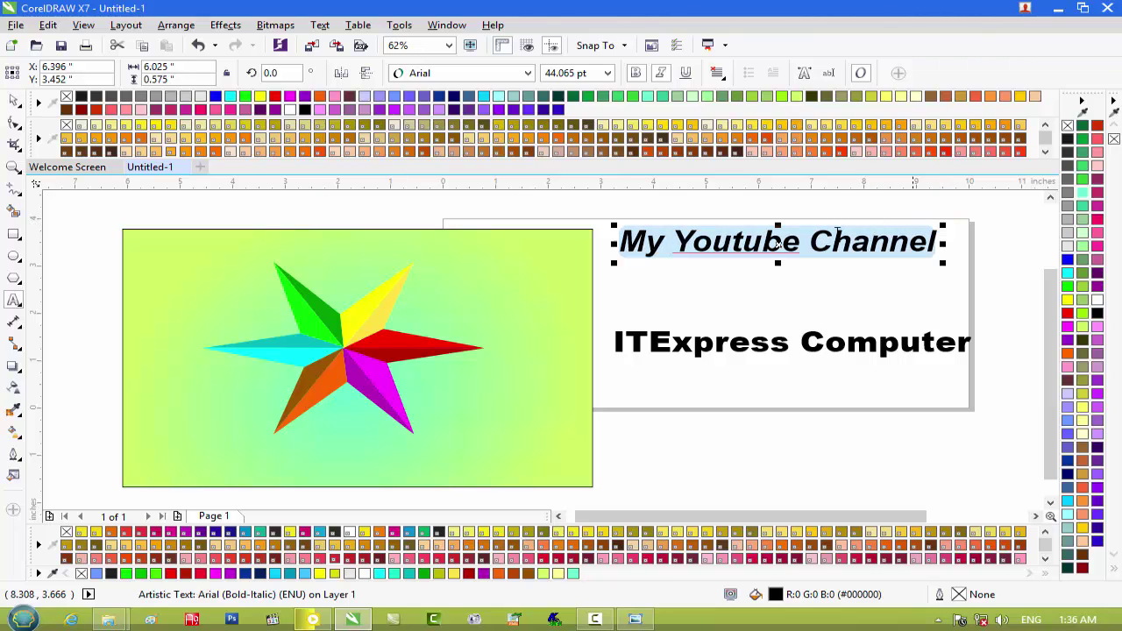
pyautogui.moveTo(778, 243); pyautogui.dragTo(781, 281)
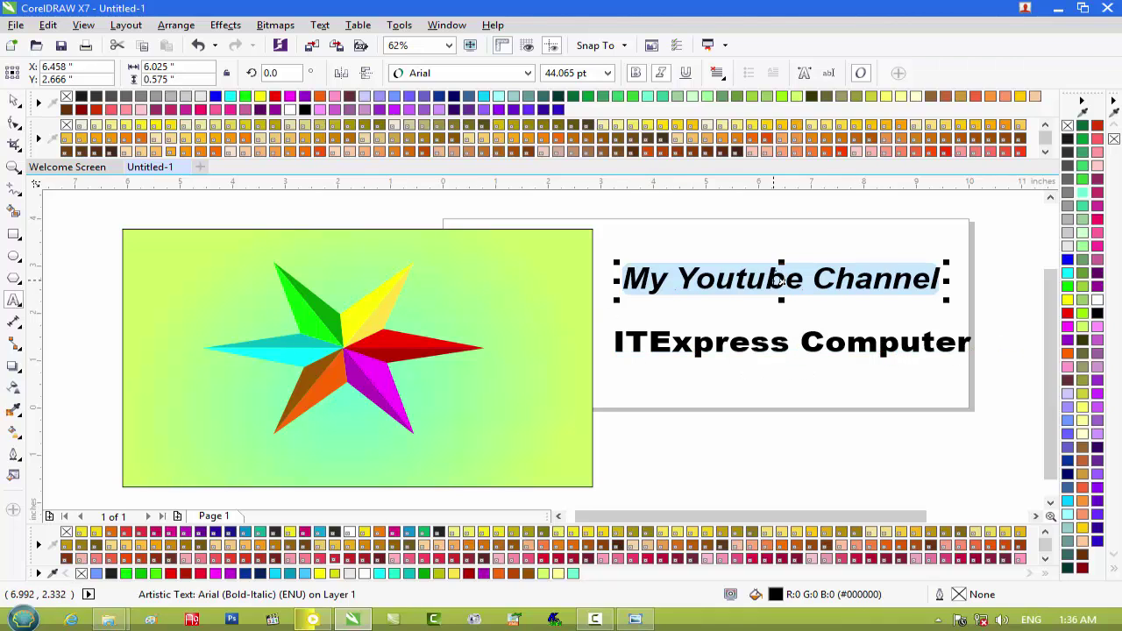
# Delete both the "My Youtube Channel" and "ITExpress Computer" texts from the page.
pyautogui.press('Delete')
pyautogui.doubleClick(794, 343)
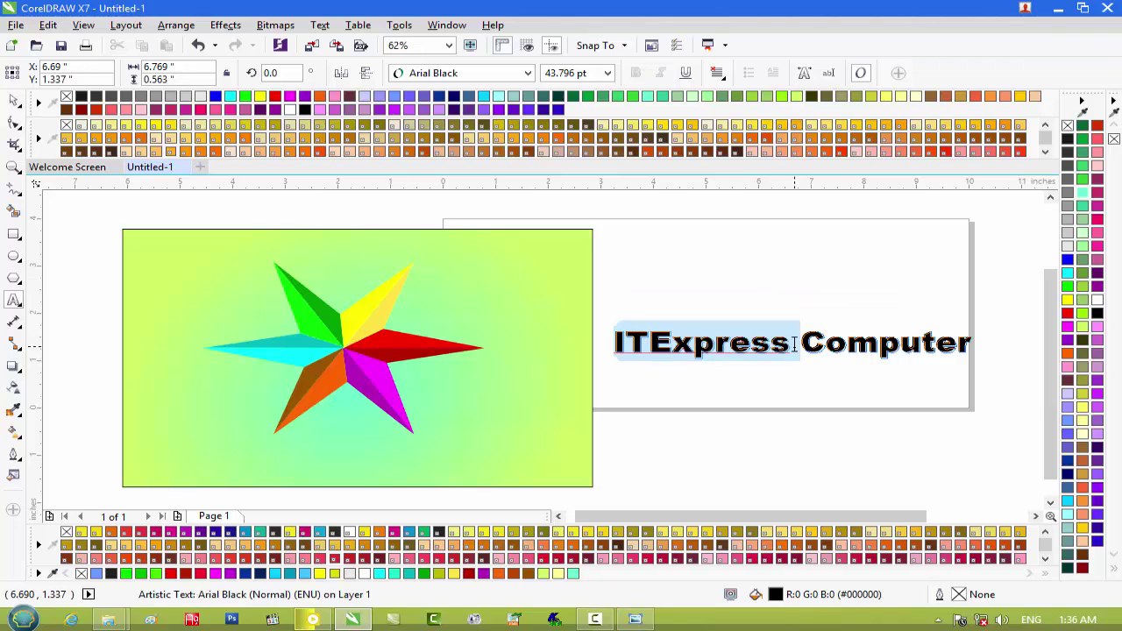
pyautogui.tripleClick(888, 335)
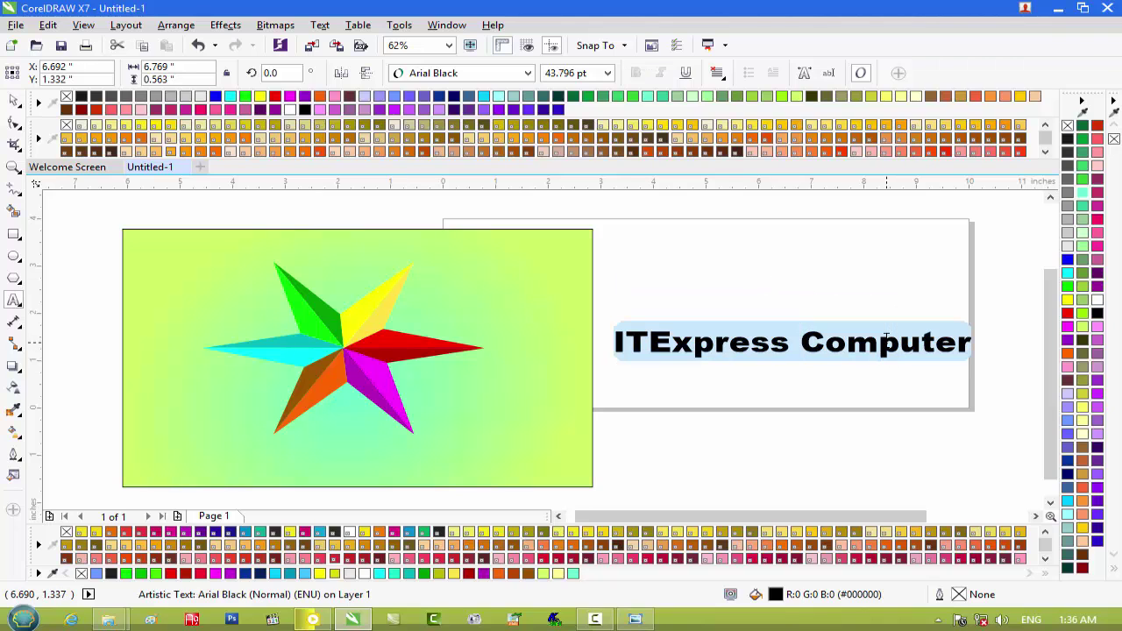
pyautogui.press('Delete')
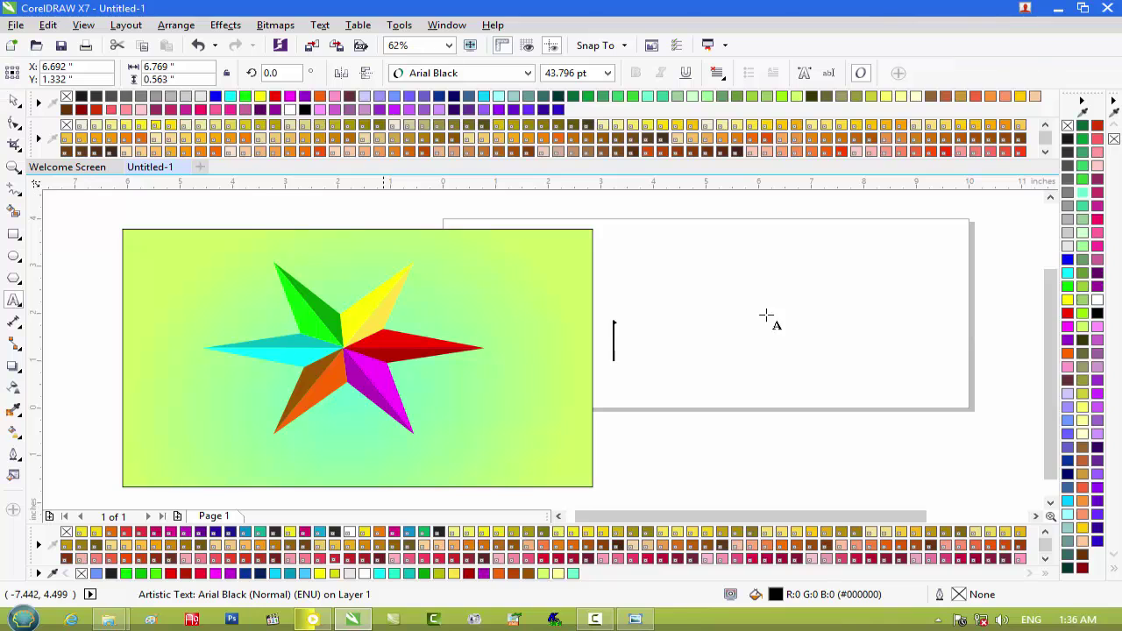
# Select the star together with its gradient rectangle and export the artwork to the Desktop as the JPEG file "Star Logo".
pyautogui.click(13, 101)
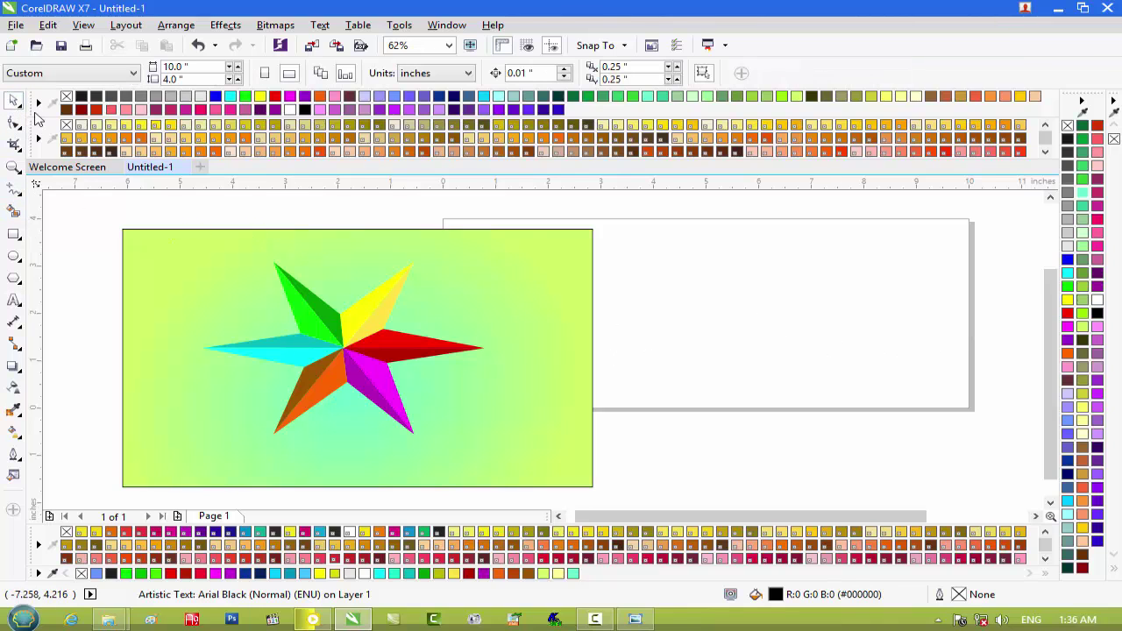
pyautogui.moveTo(77, 377); pyautogui.dragTo(220, 473)
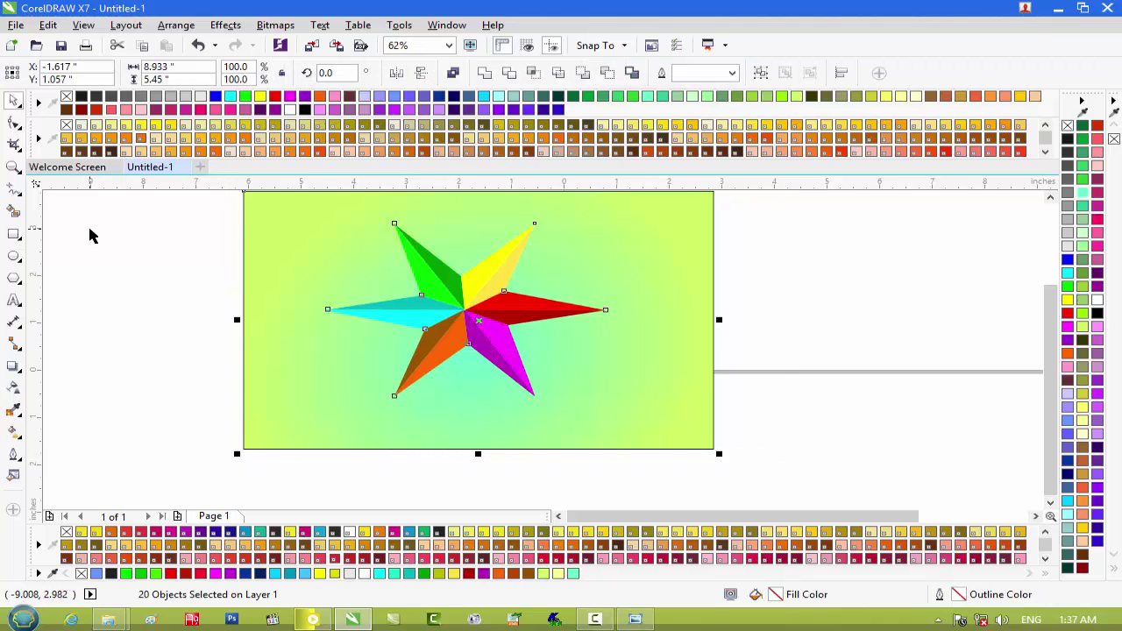
pyautogui.hotkey('ctrl', 'e')
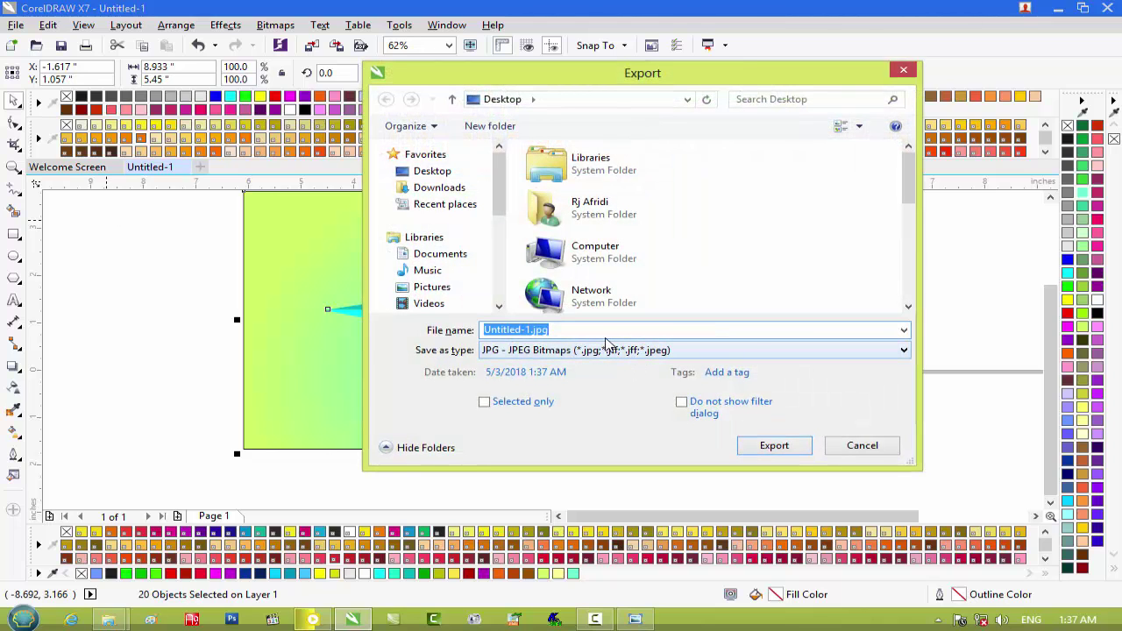
pyautogui.press('BackSpace')
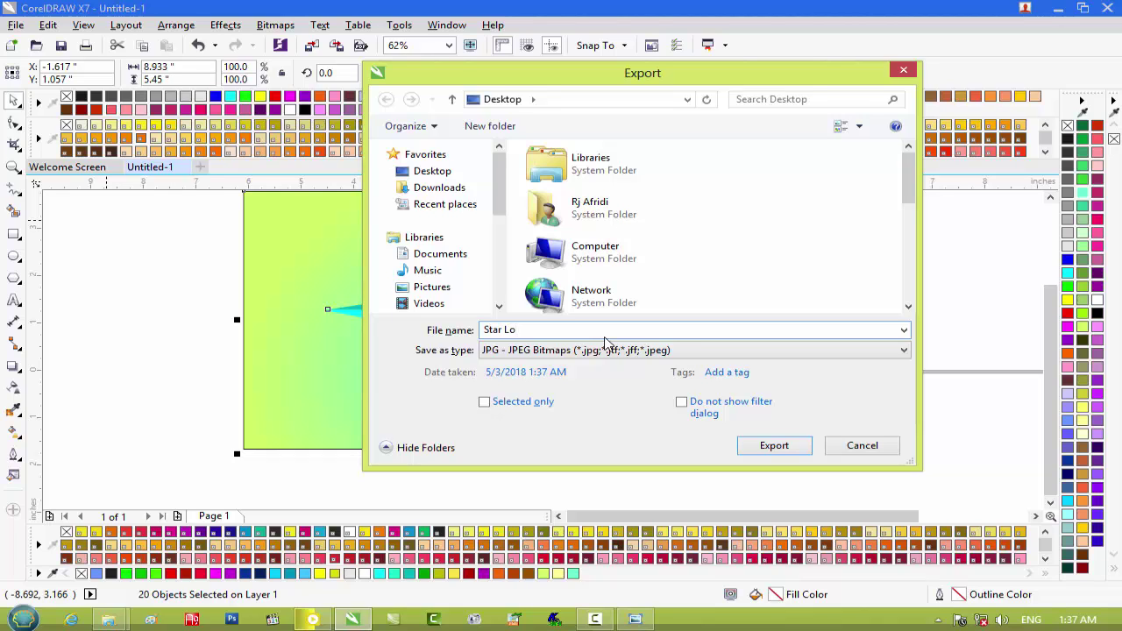
pyautogui.click(420, 171)
pyautogui.click(775, 447)
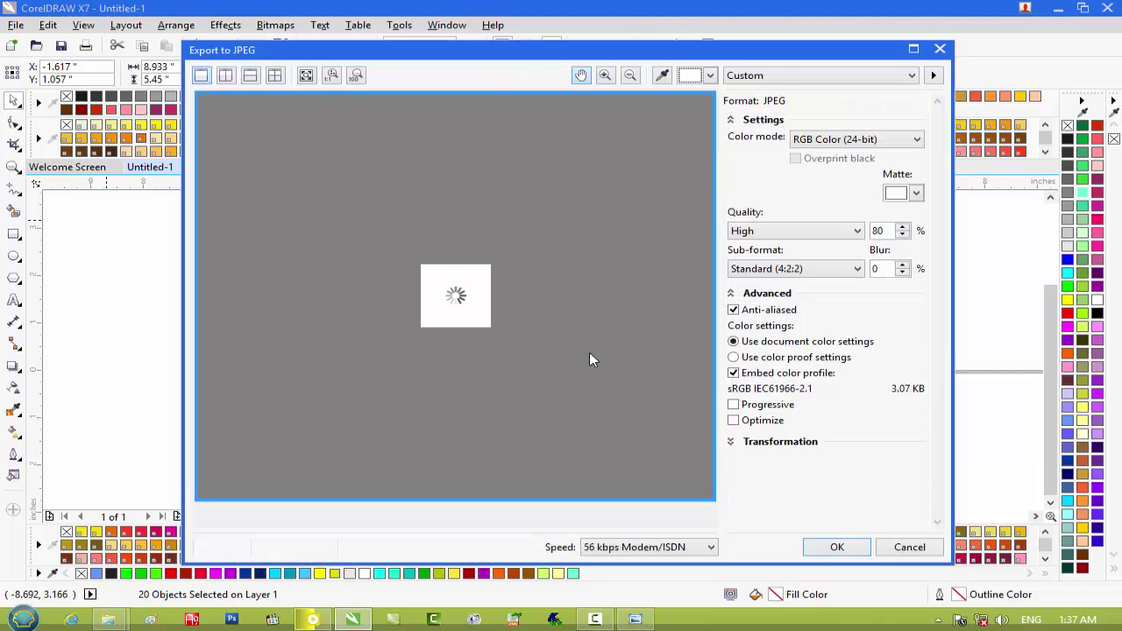
pyautogui.click(857, 552)
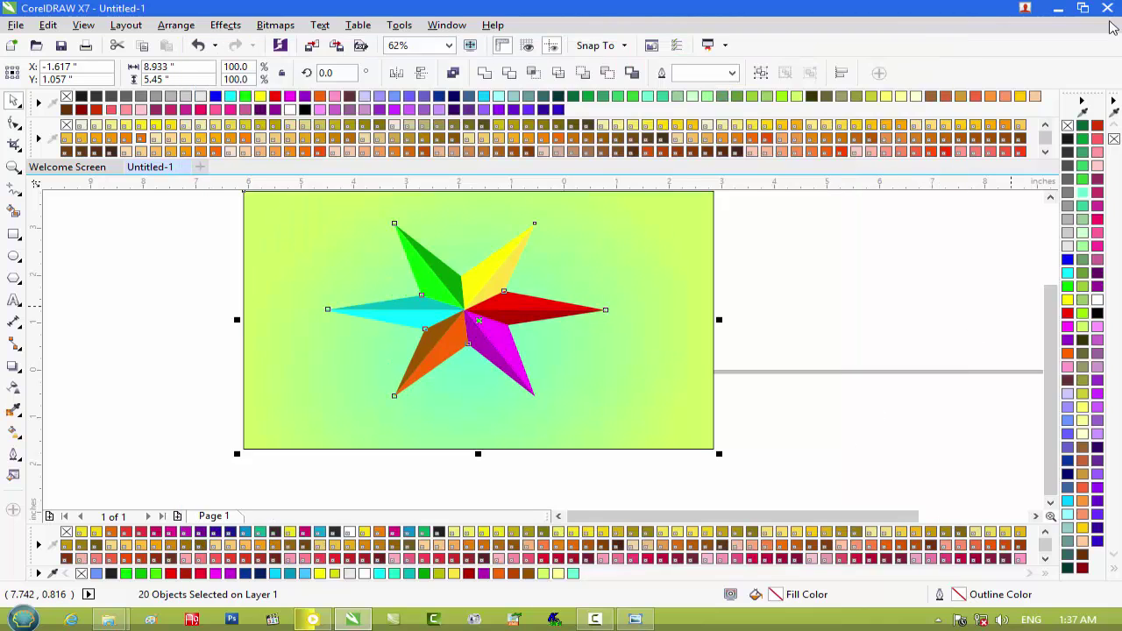
# Switch to the desktop, view the exported Star Logo.jpg in Windows Photo Viewer and close it.
pyautogui.click(1059, 11)
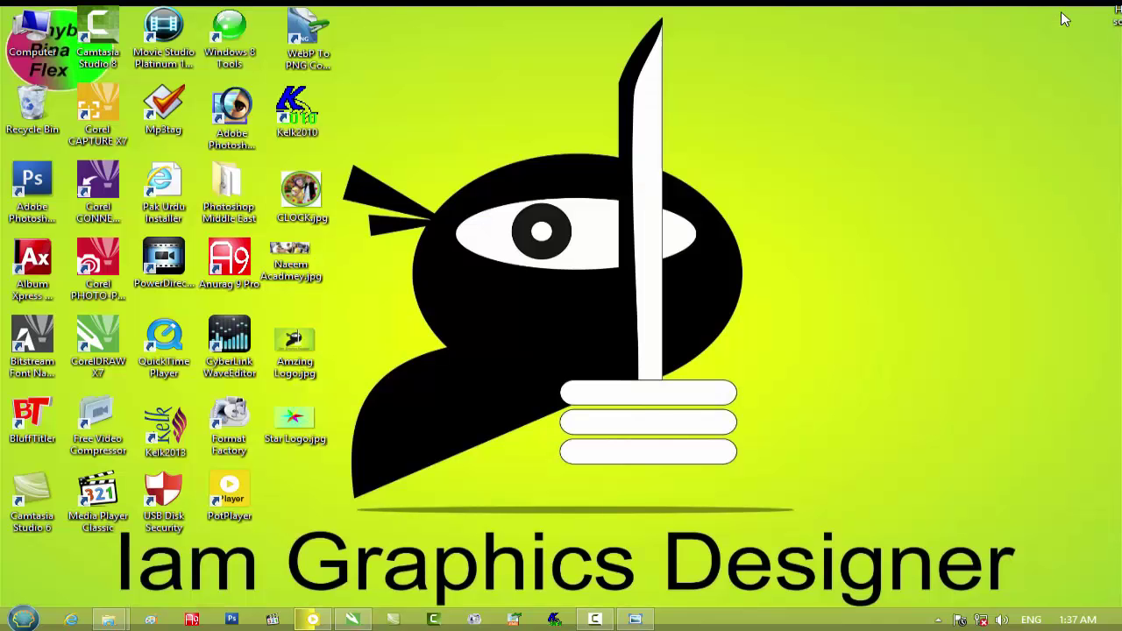
pyautogui.doubleClick(294, 419)
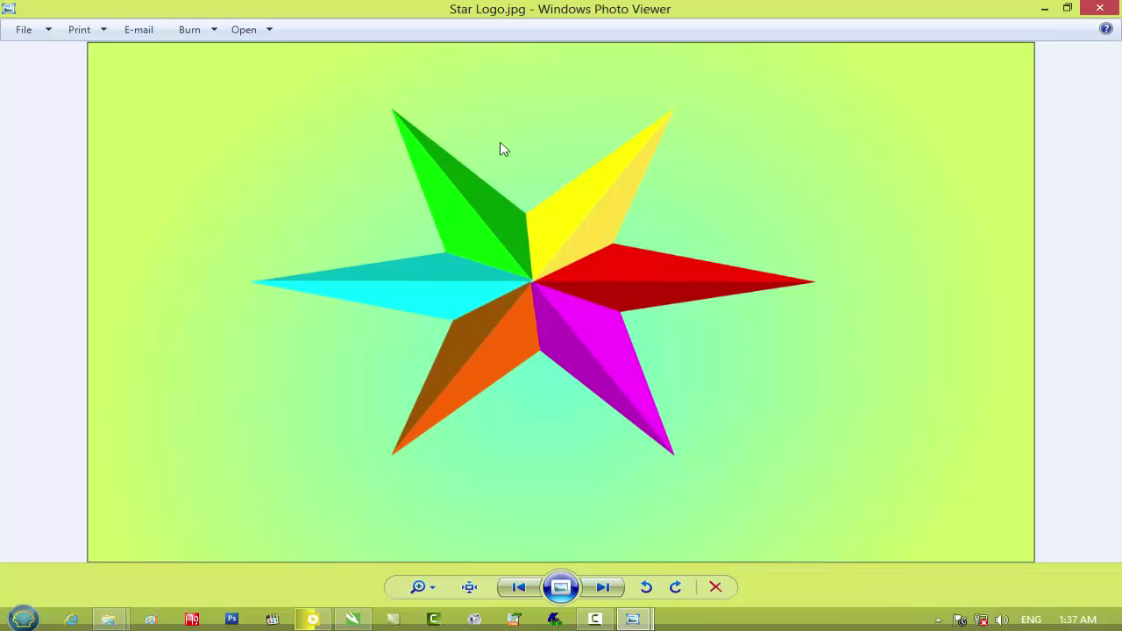
pyautogui.click(1100, 8)
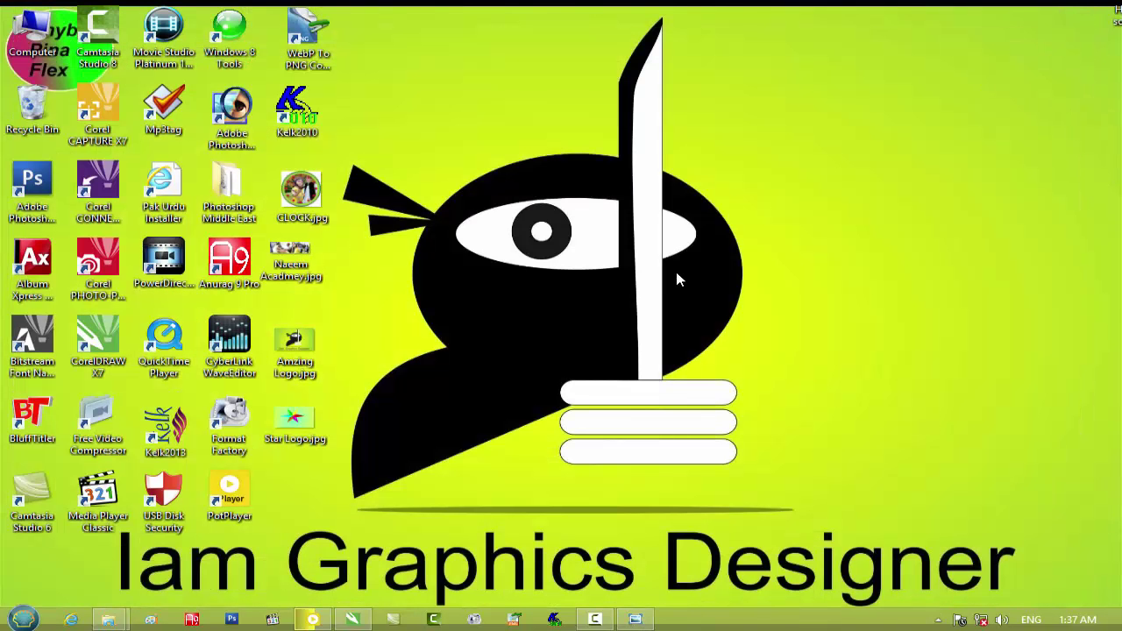